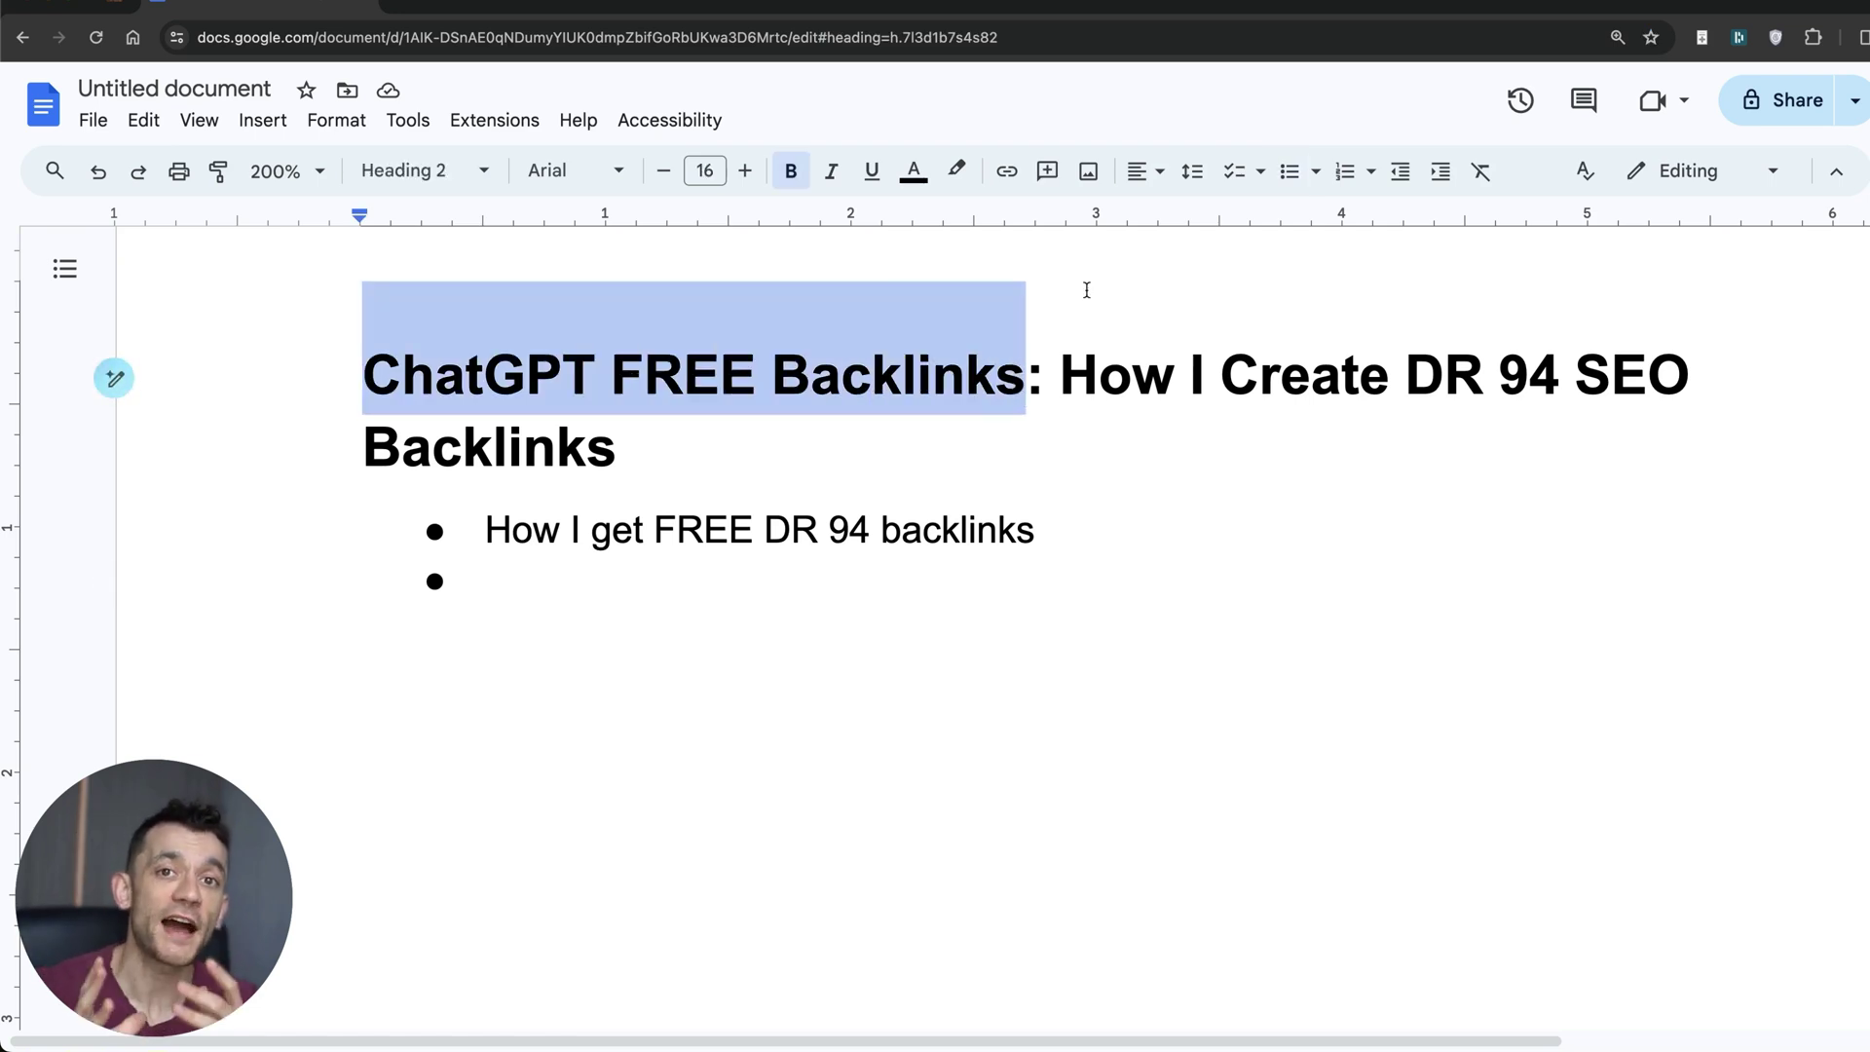
# - Add bullets "FREE SOPs + templates + processes", "7 unique AI CHATGPT link building methods" and "With PROOF that each one works…" below the first bullet
pyautogui.moveTo(1026, 394); pyautogui.dragTo(1167, 438)
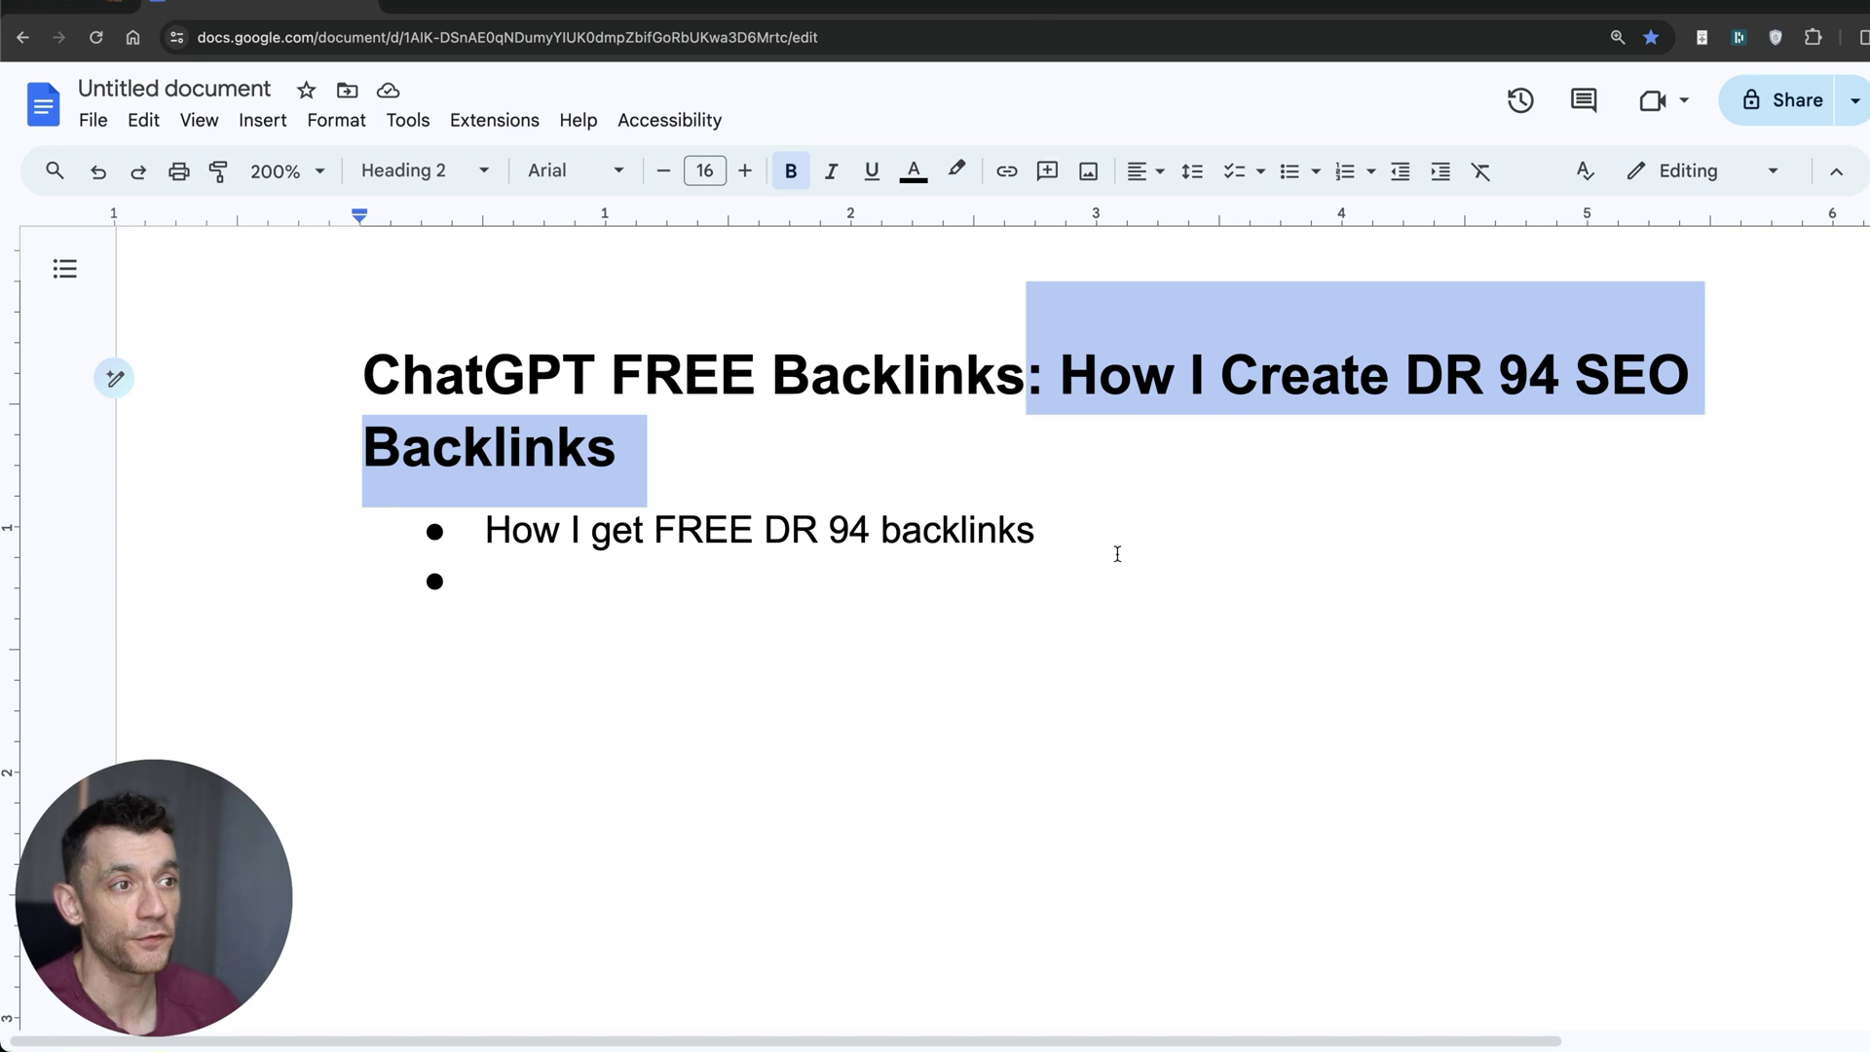
pyautogui.click(1083, 589)
pyautogui.write('FREE SOPs + templates + processes')
pyautogui.moveTo(485, 581); pyautogui.dragTo(1112, 580)
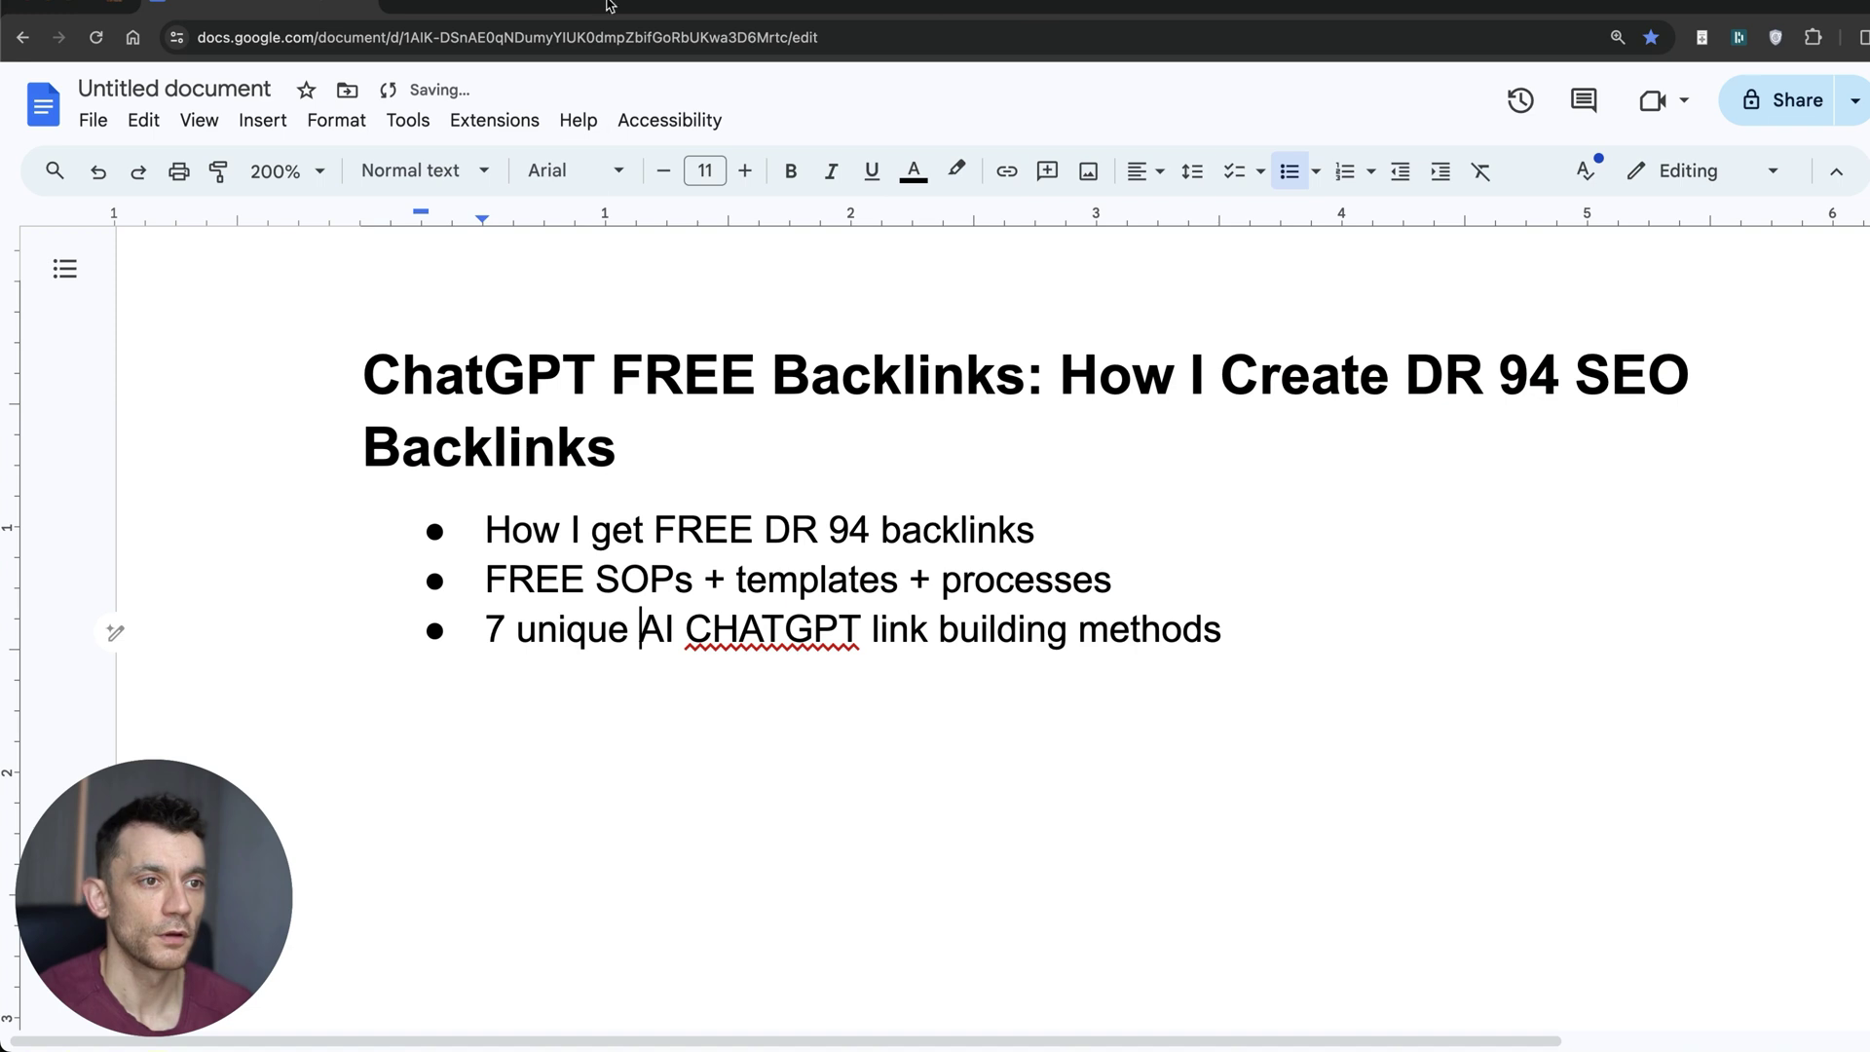
pyautogui.moveTo(485, 628); pyautogui.dragTo(1169, 613)
pyautogui.doubleClick(1268, 624)
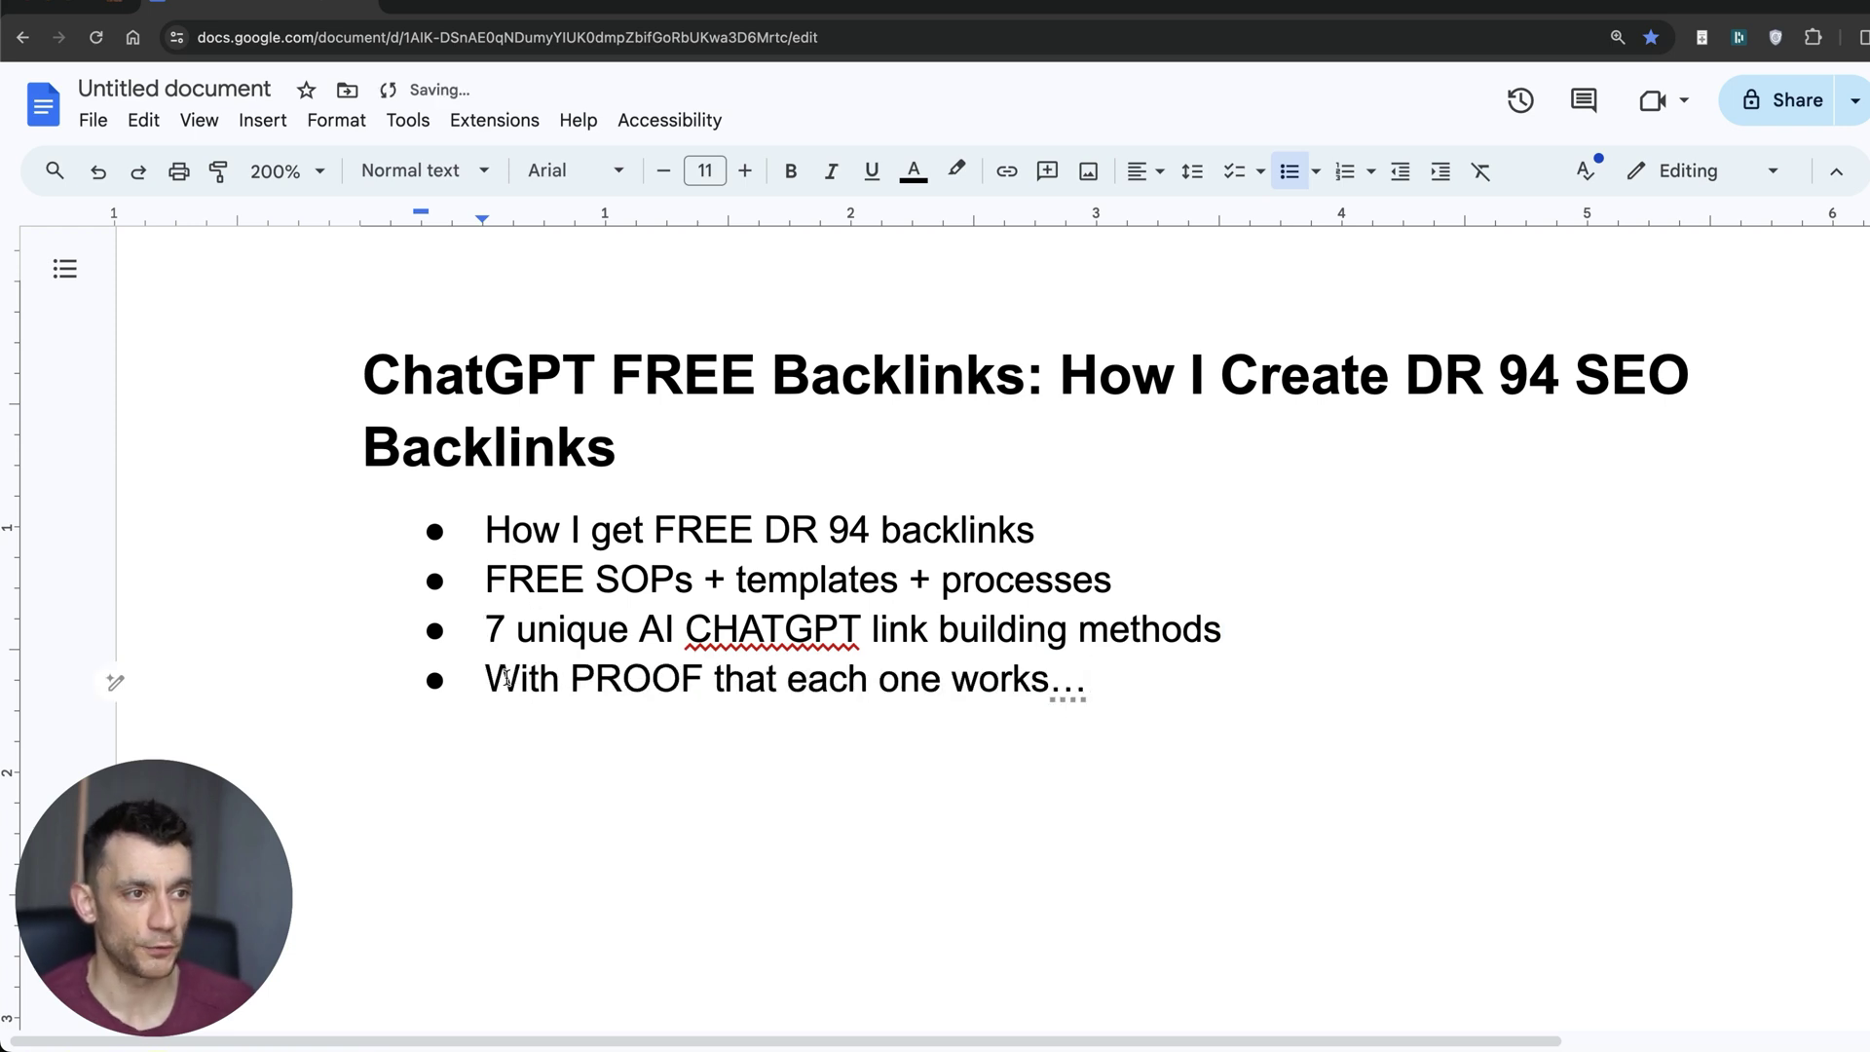
pyautogui.moveTo(1311, 697); pyautogui.dragTo(340, 690)
pyautogui.click(860, 629)
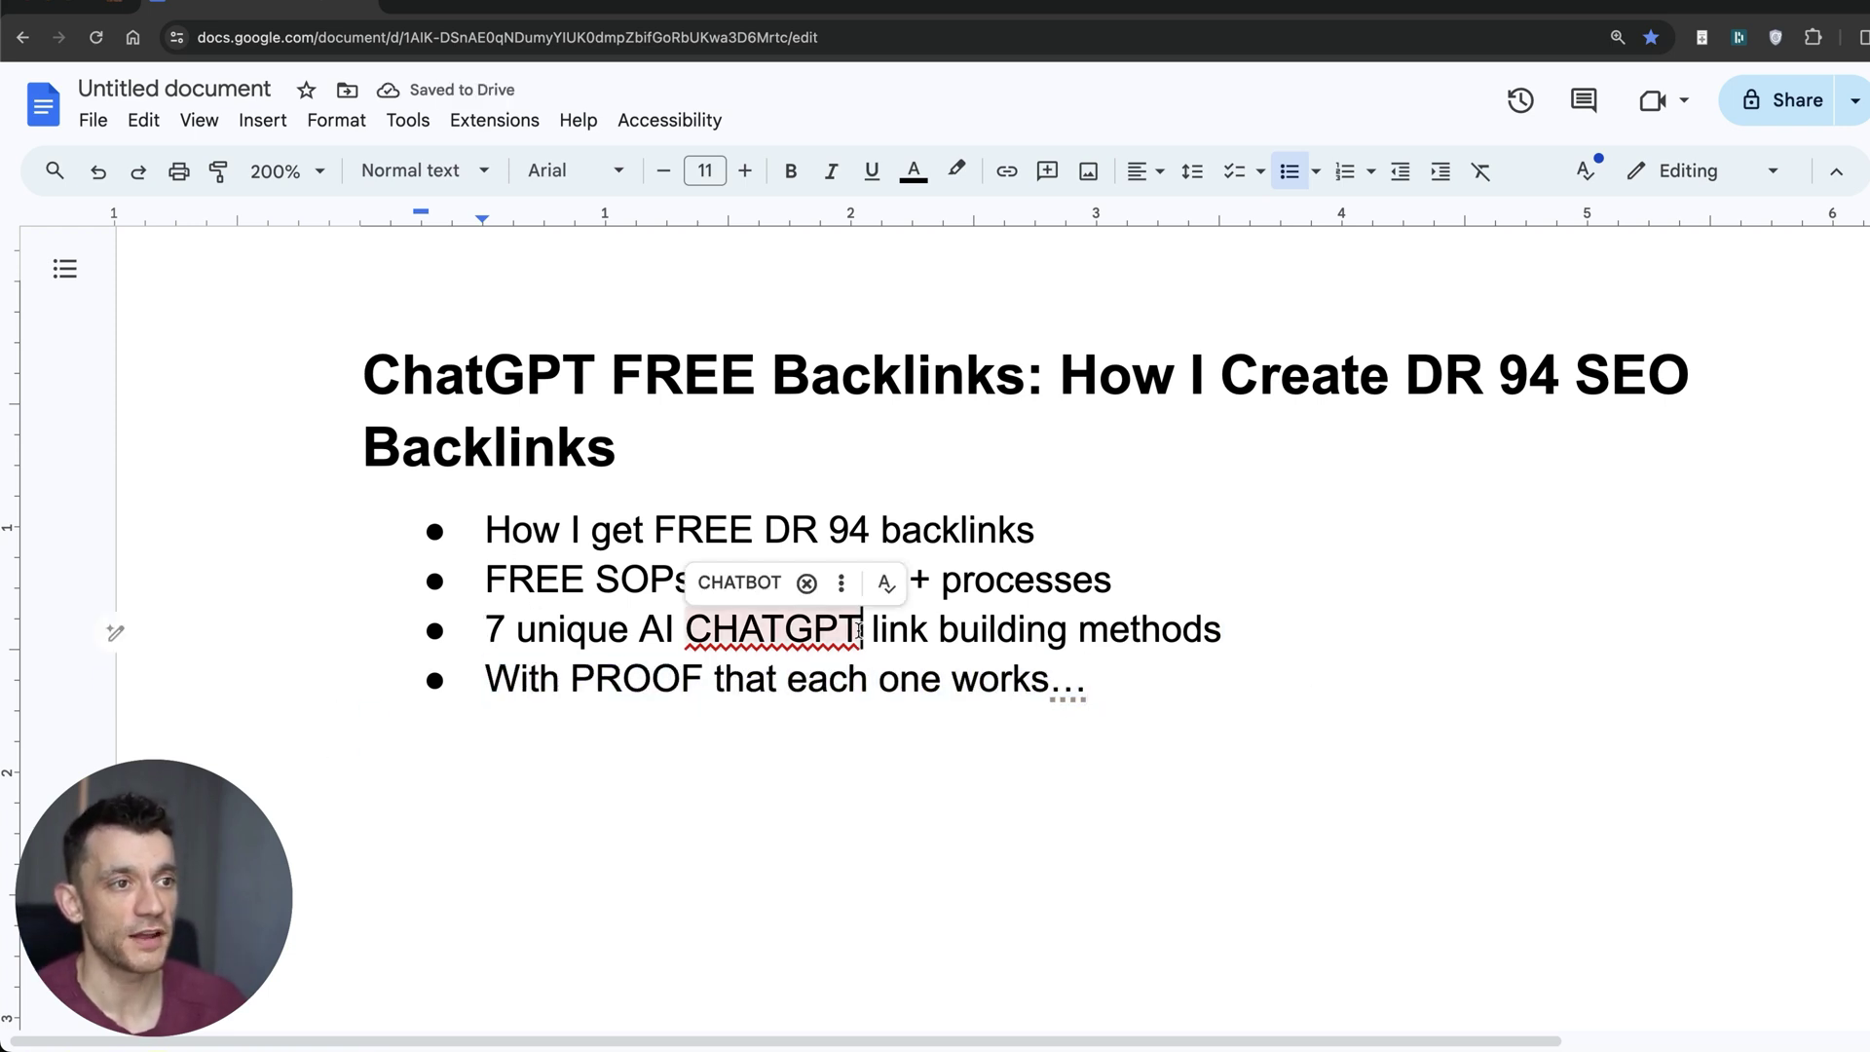
pyautogui.click(956, 630)
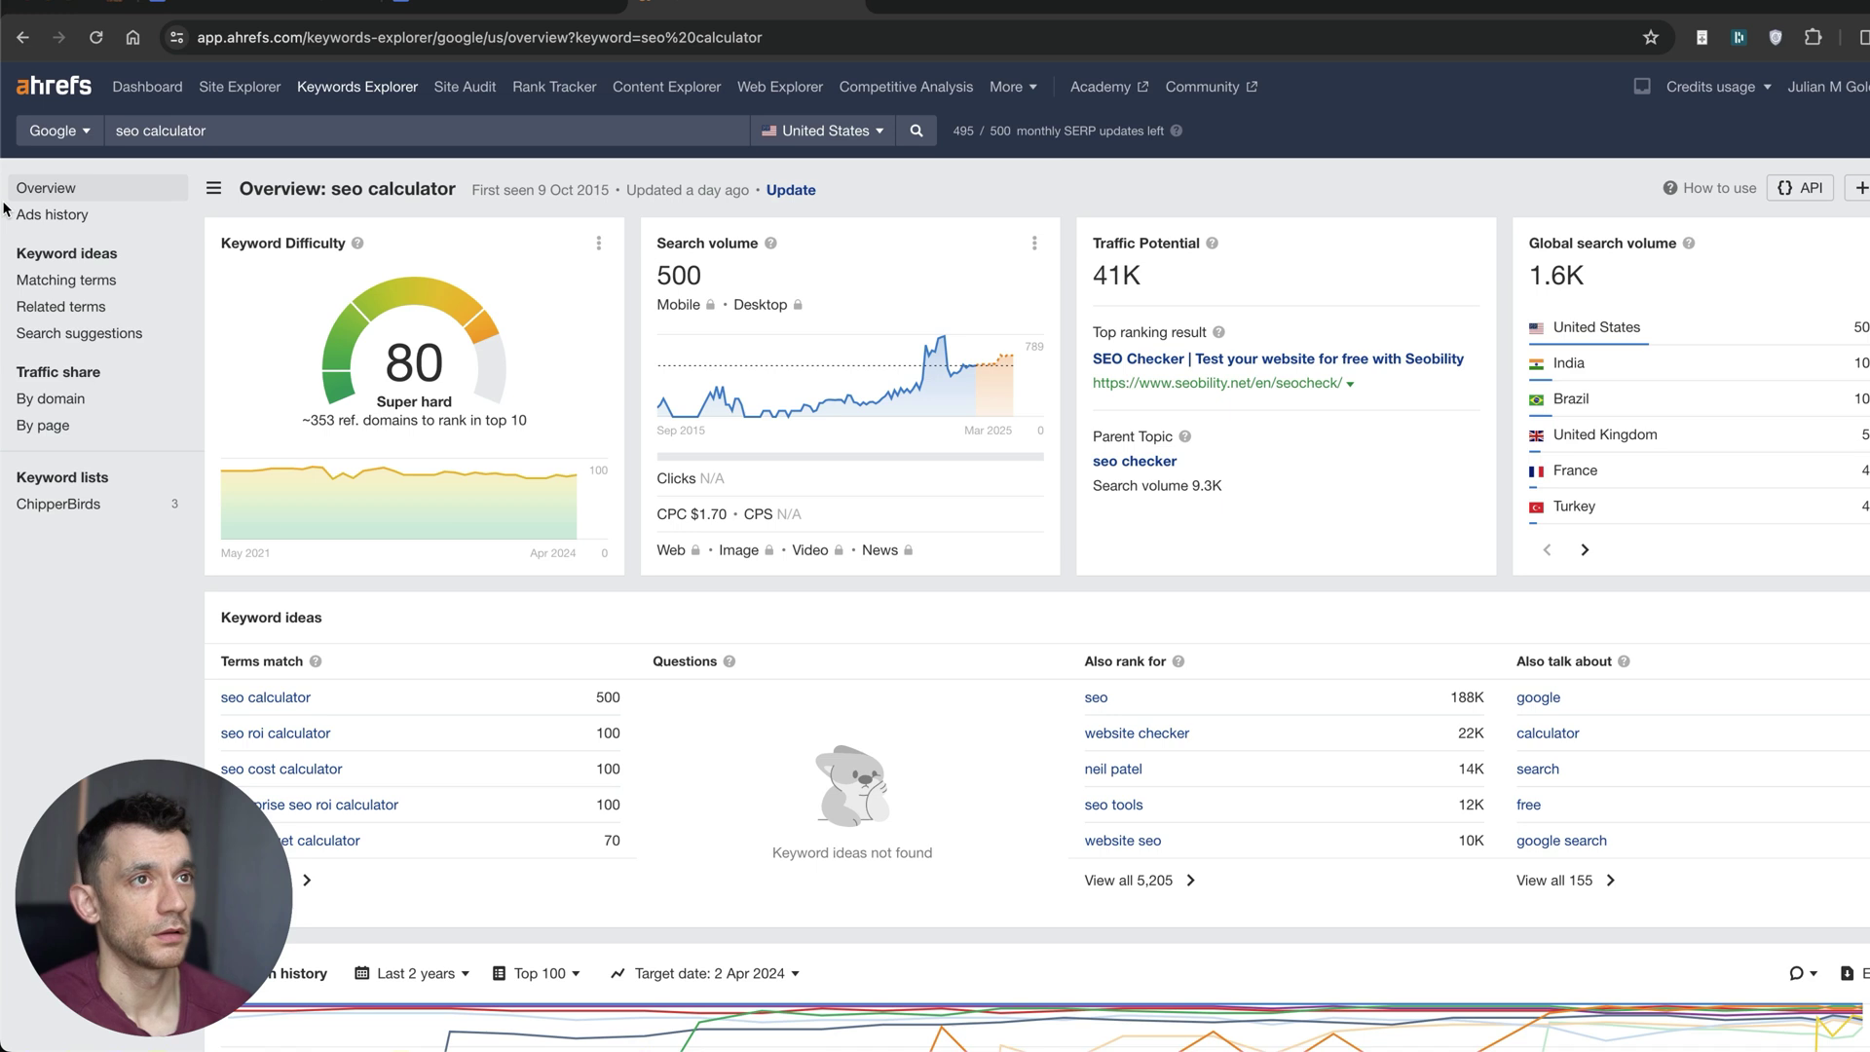
# - Switch to Ahrefs and examine the keyword difficulty for "seo calculator" and the referring domains in its SERP overview
pyautogui.click(254, 130)
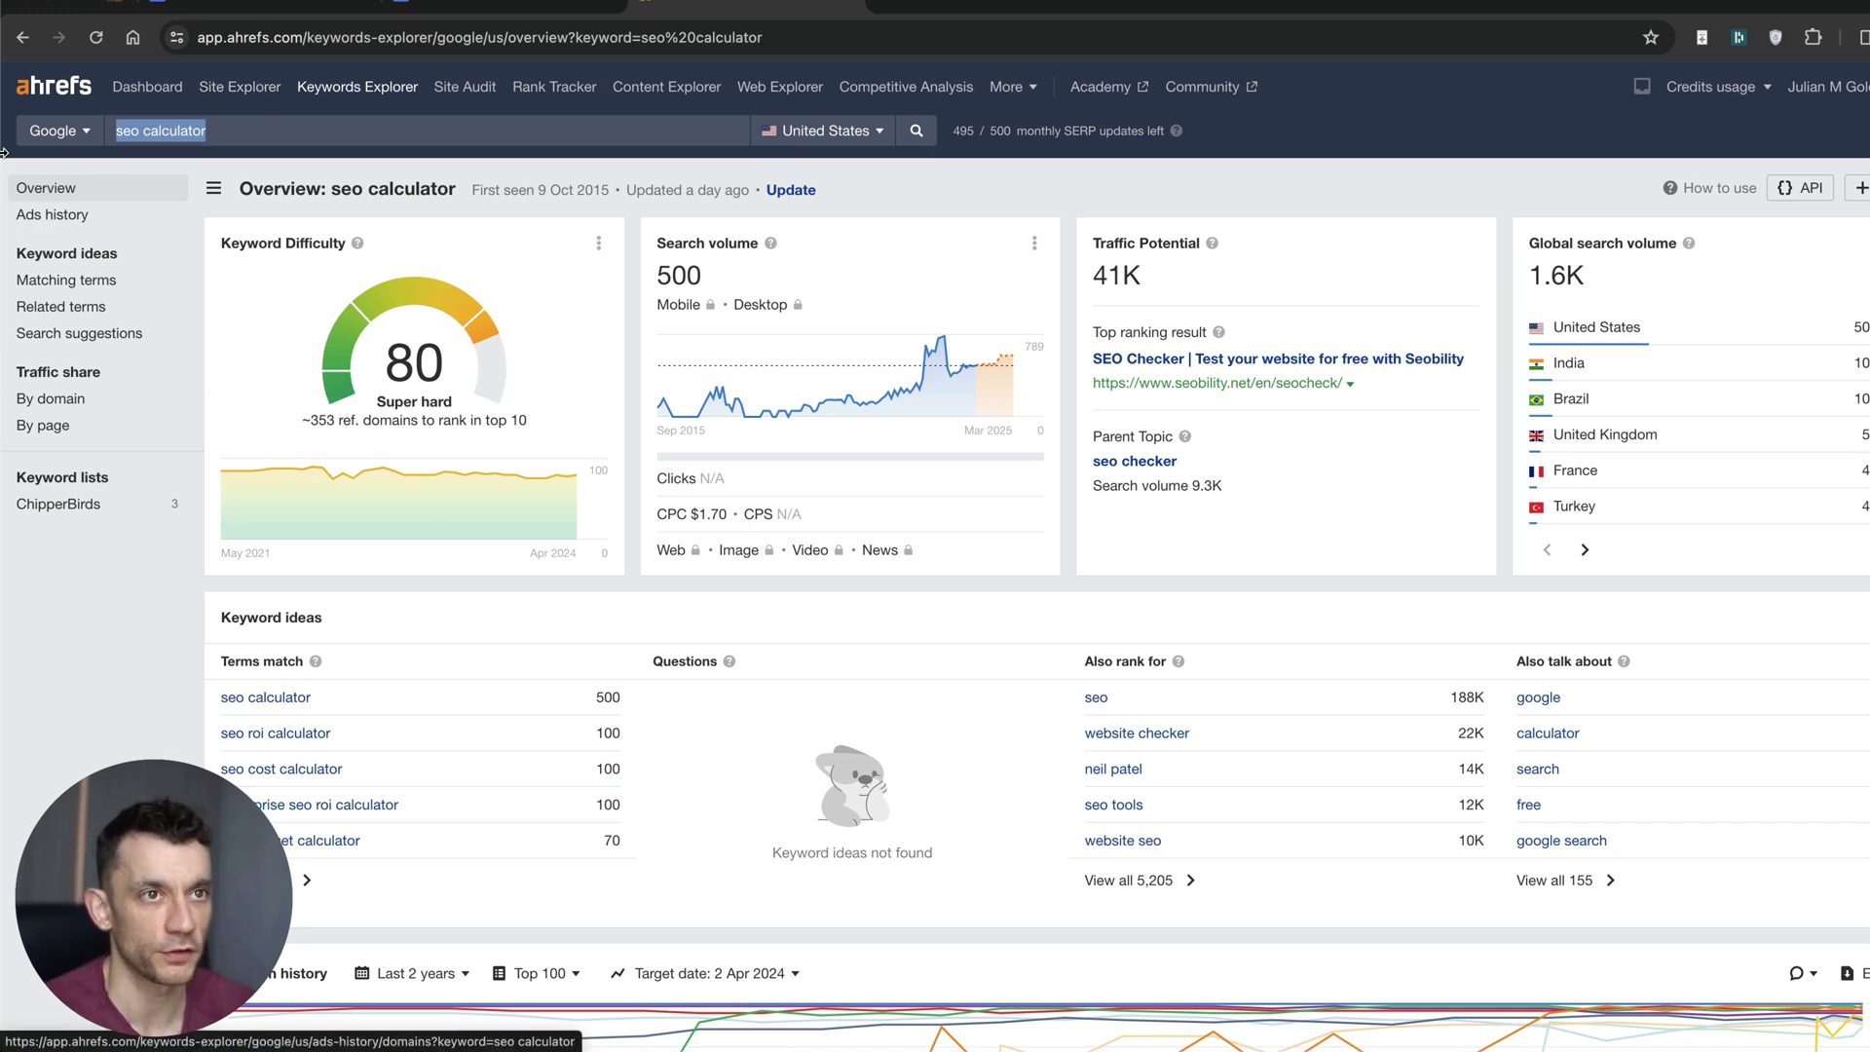
pyautogui.click(223, 236)
pyautogui.moveTo(224, 237); pyautogui.dragTo(346, 243)
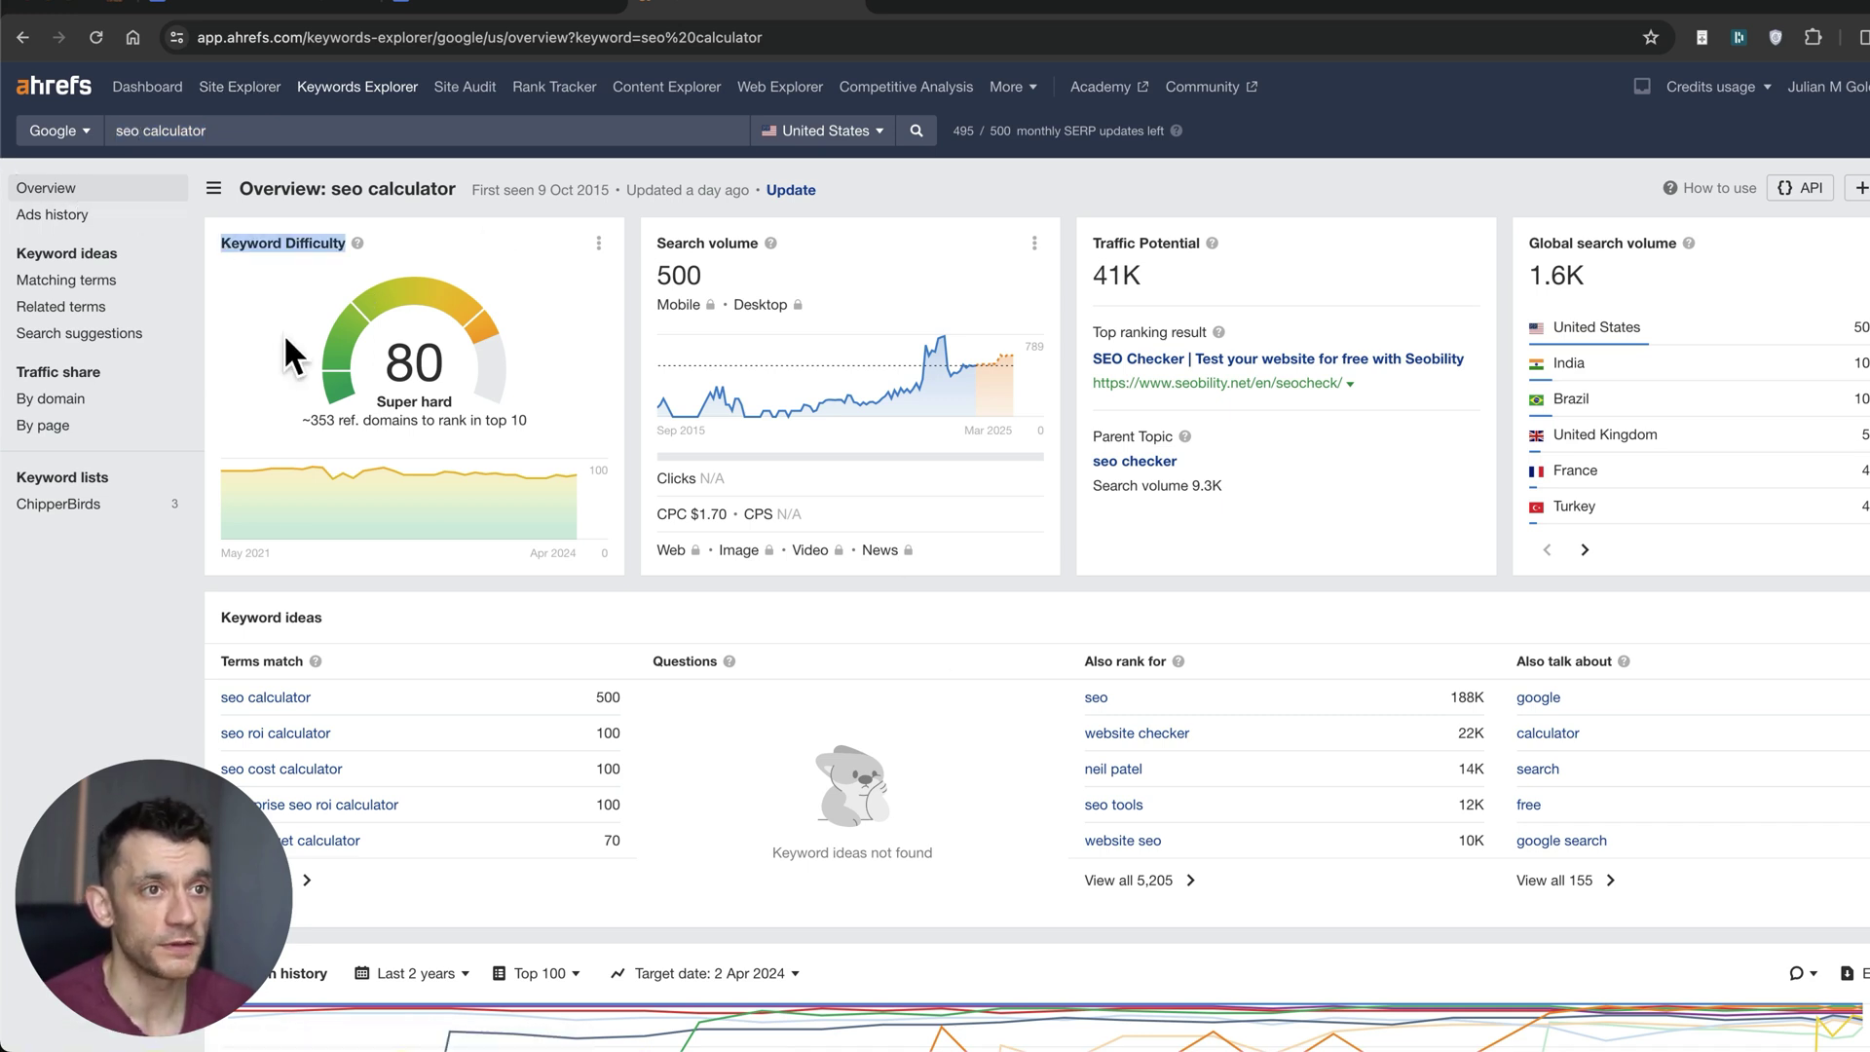
pyautogui.scroll(-15, 918, 566)
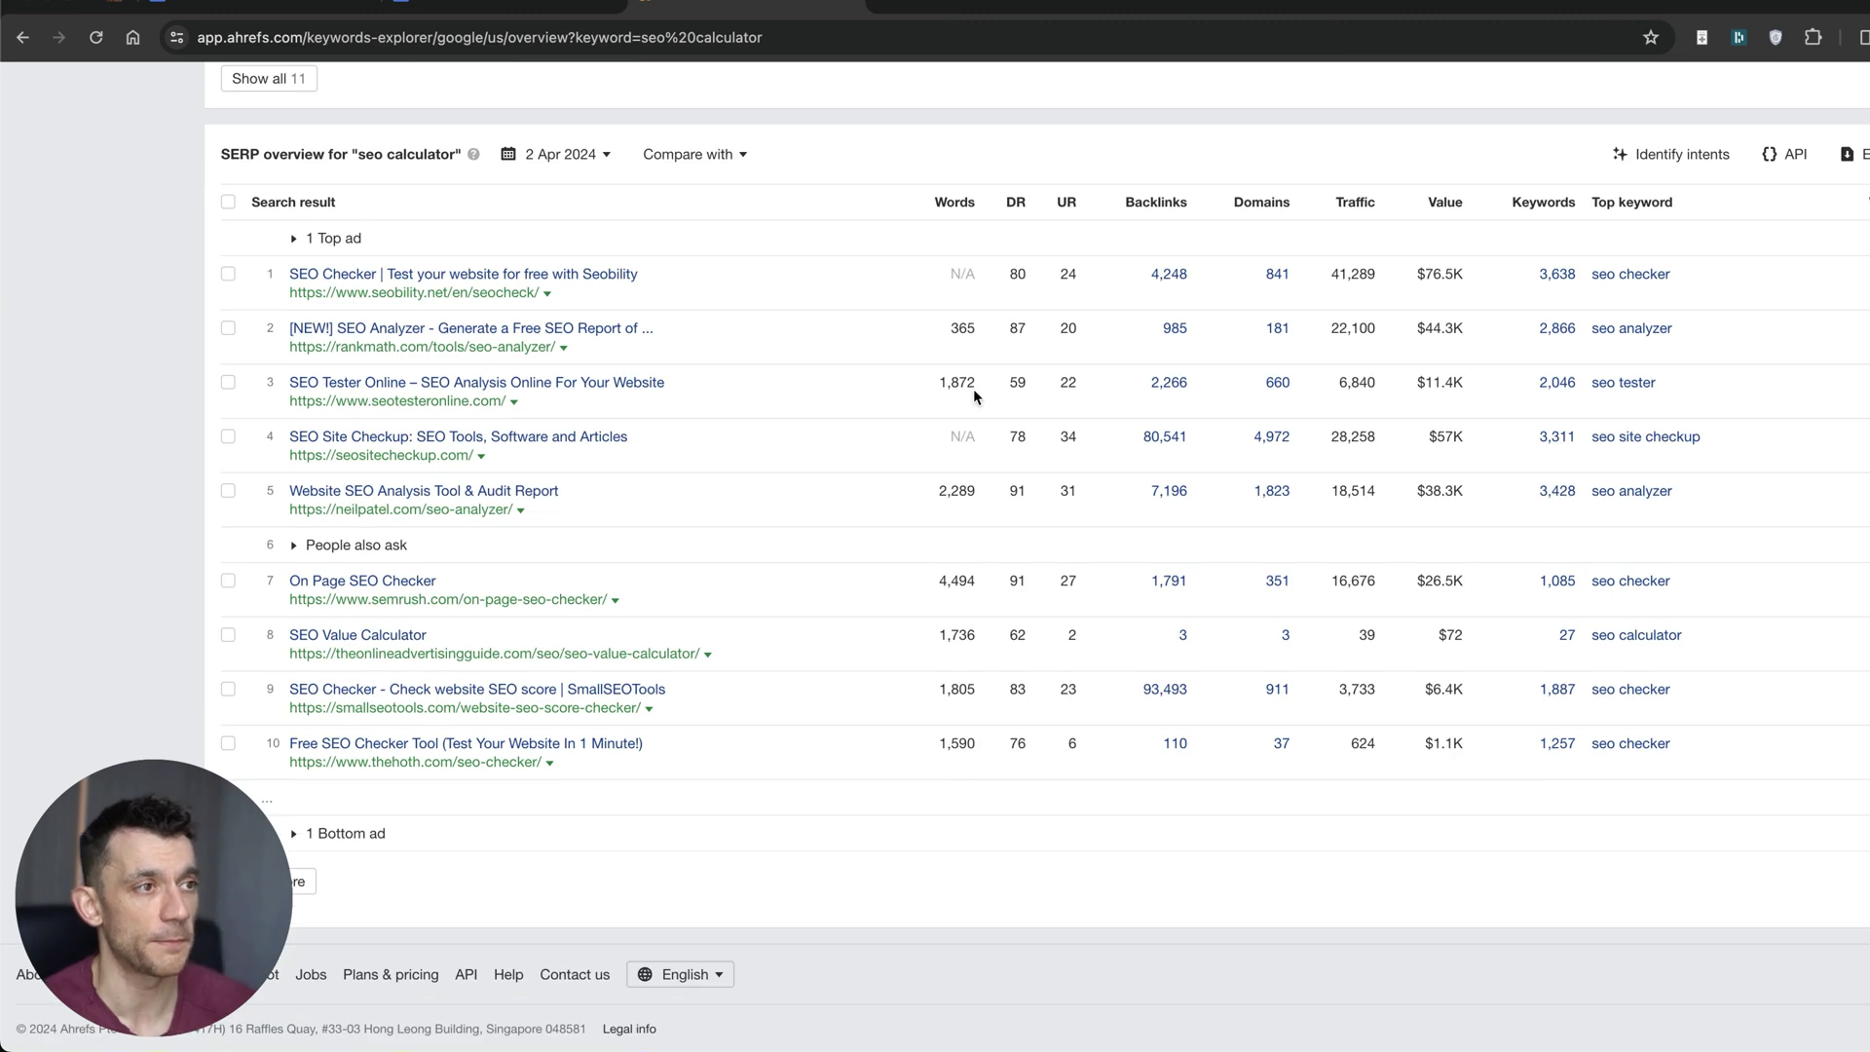
pyautogui.press('super+equal')
pyautogui.press('super+equal')
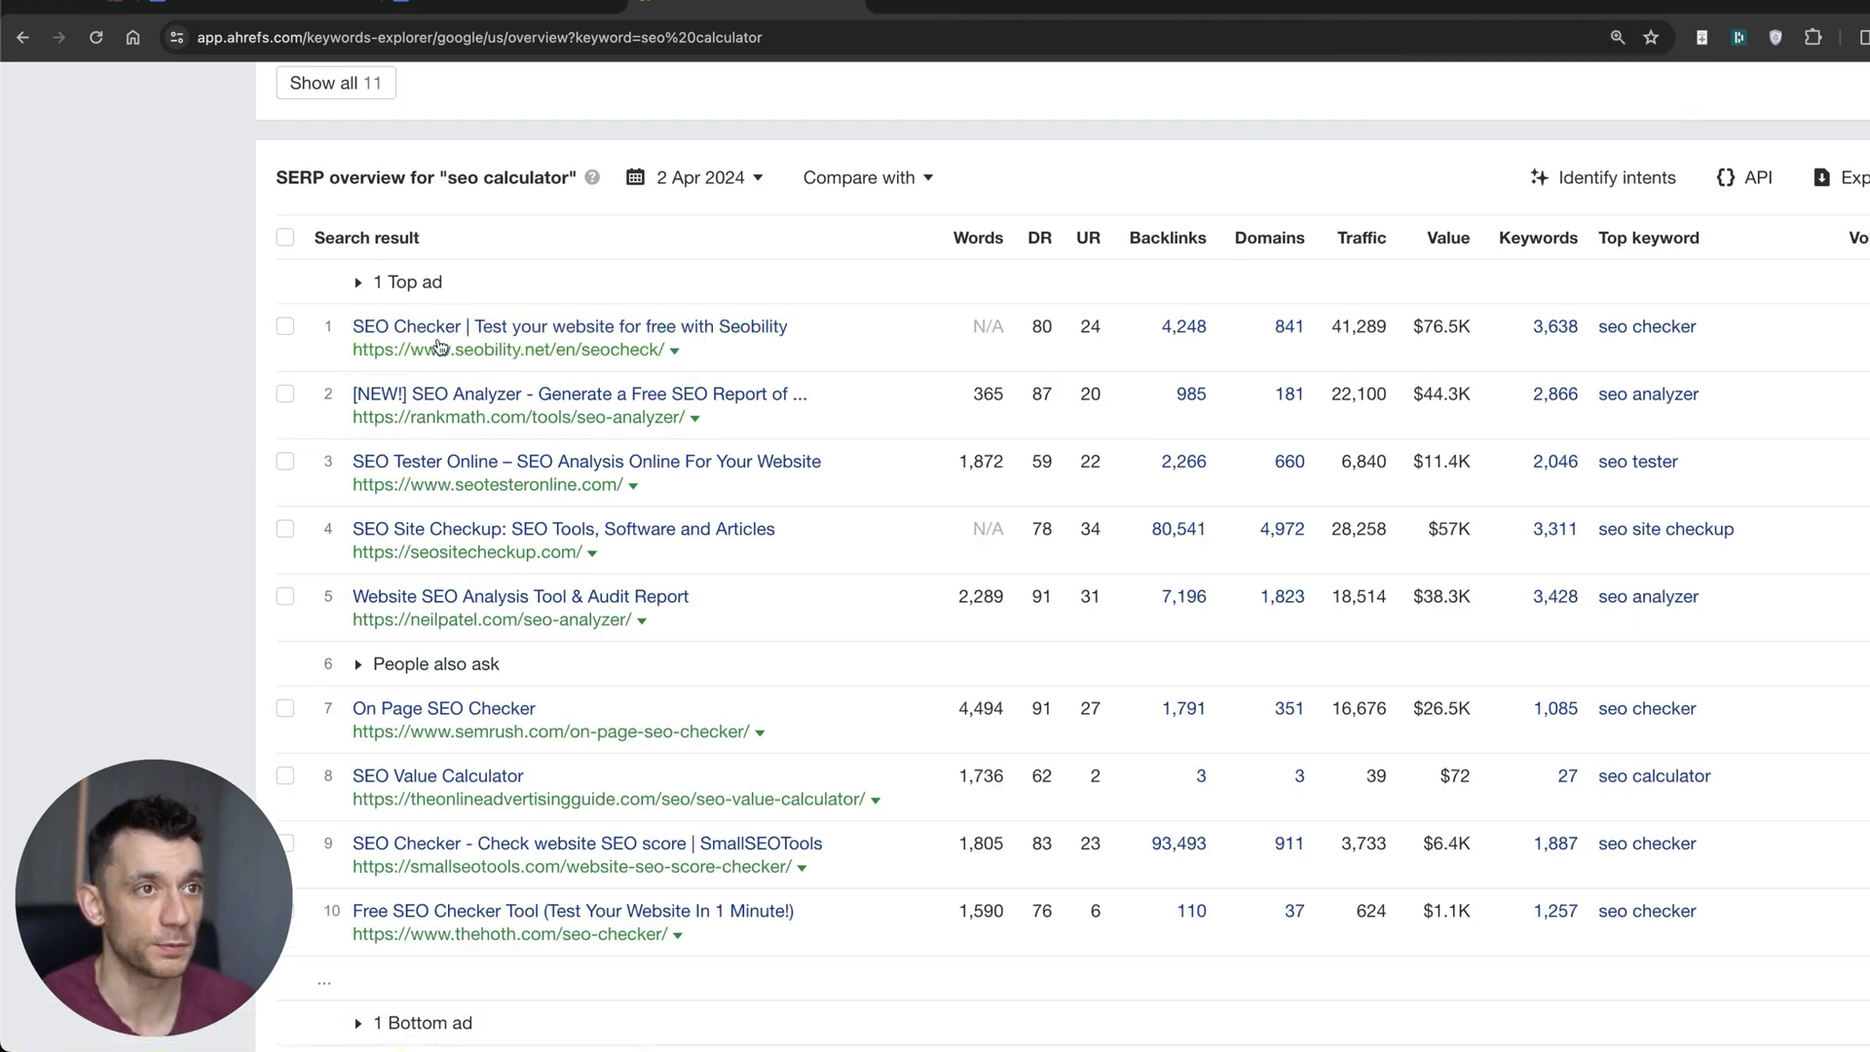
pyautogui.moveTo(1315, 328); pyautogui.dragTo(1272, 324)
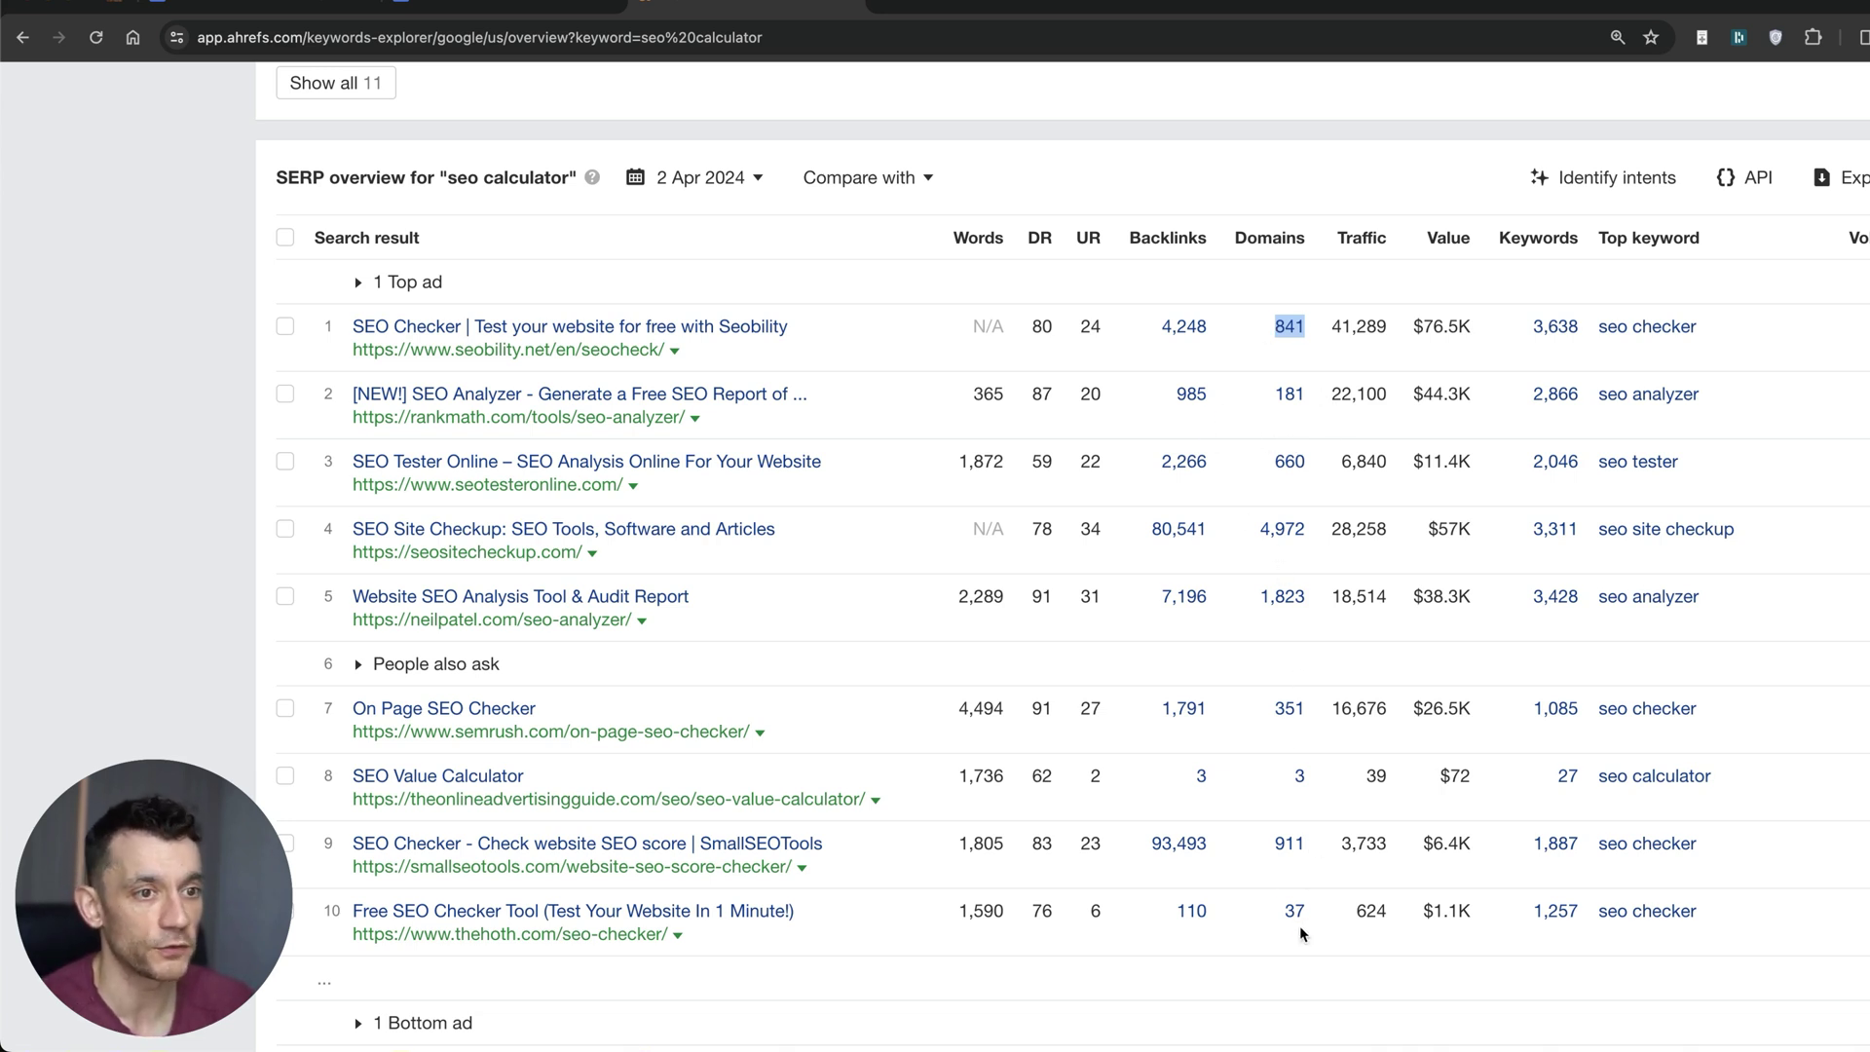
pyautogui.scroll(15, 1295, 818)
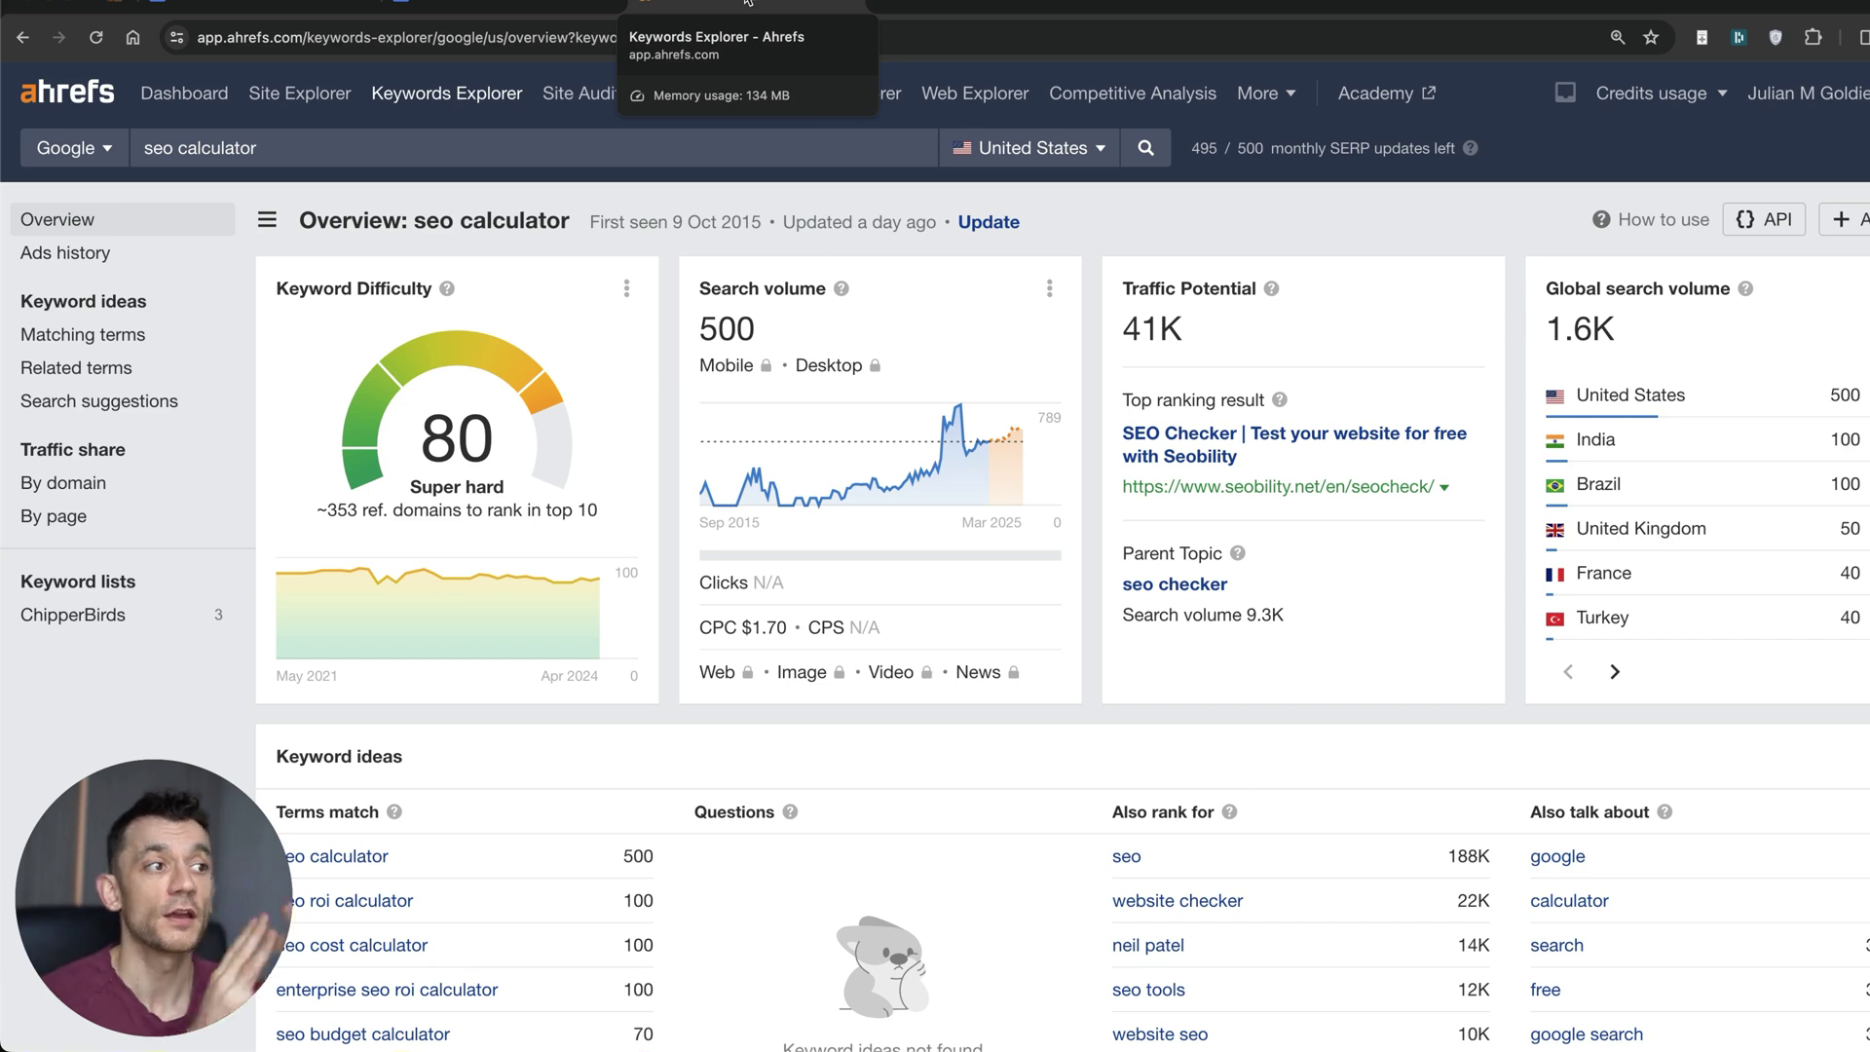
# - Copy the SEO ROI Calculator prompt from the link building method document into a new ChatGPT chat
pyautogui.click(502, 8)
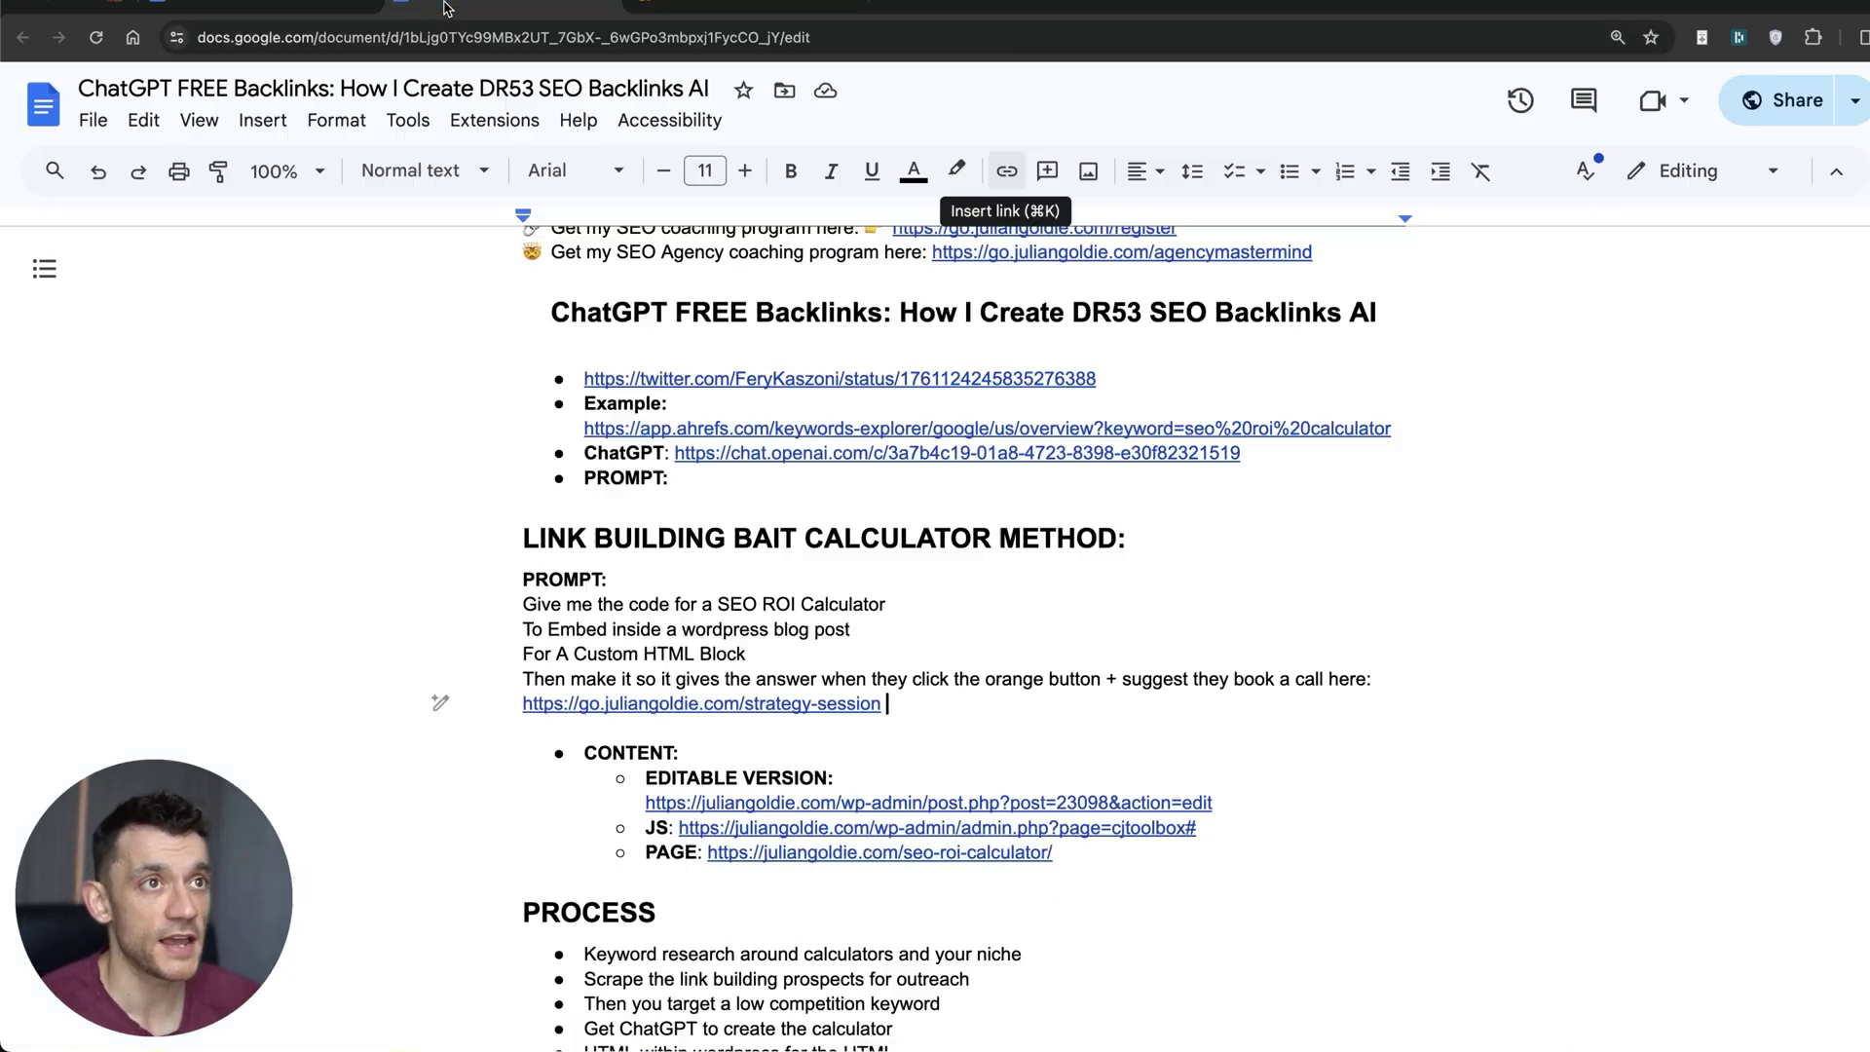
pyautogui.press('super+plus')
pyautogui.press('super+plus')
pyautogui.press('super+plus')
pyautogui.scroll(-8, 1210, 770)
pyautogui.moveTo(187, 341); pyautogui.dragTo(1607, 353)
pyautogui.click(1607, 353)
pyautogui.moveTo(243, 458); pyautogui.dragTo(1664, 659)
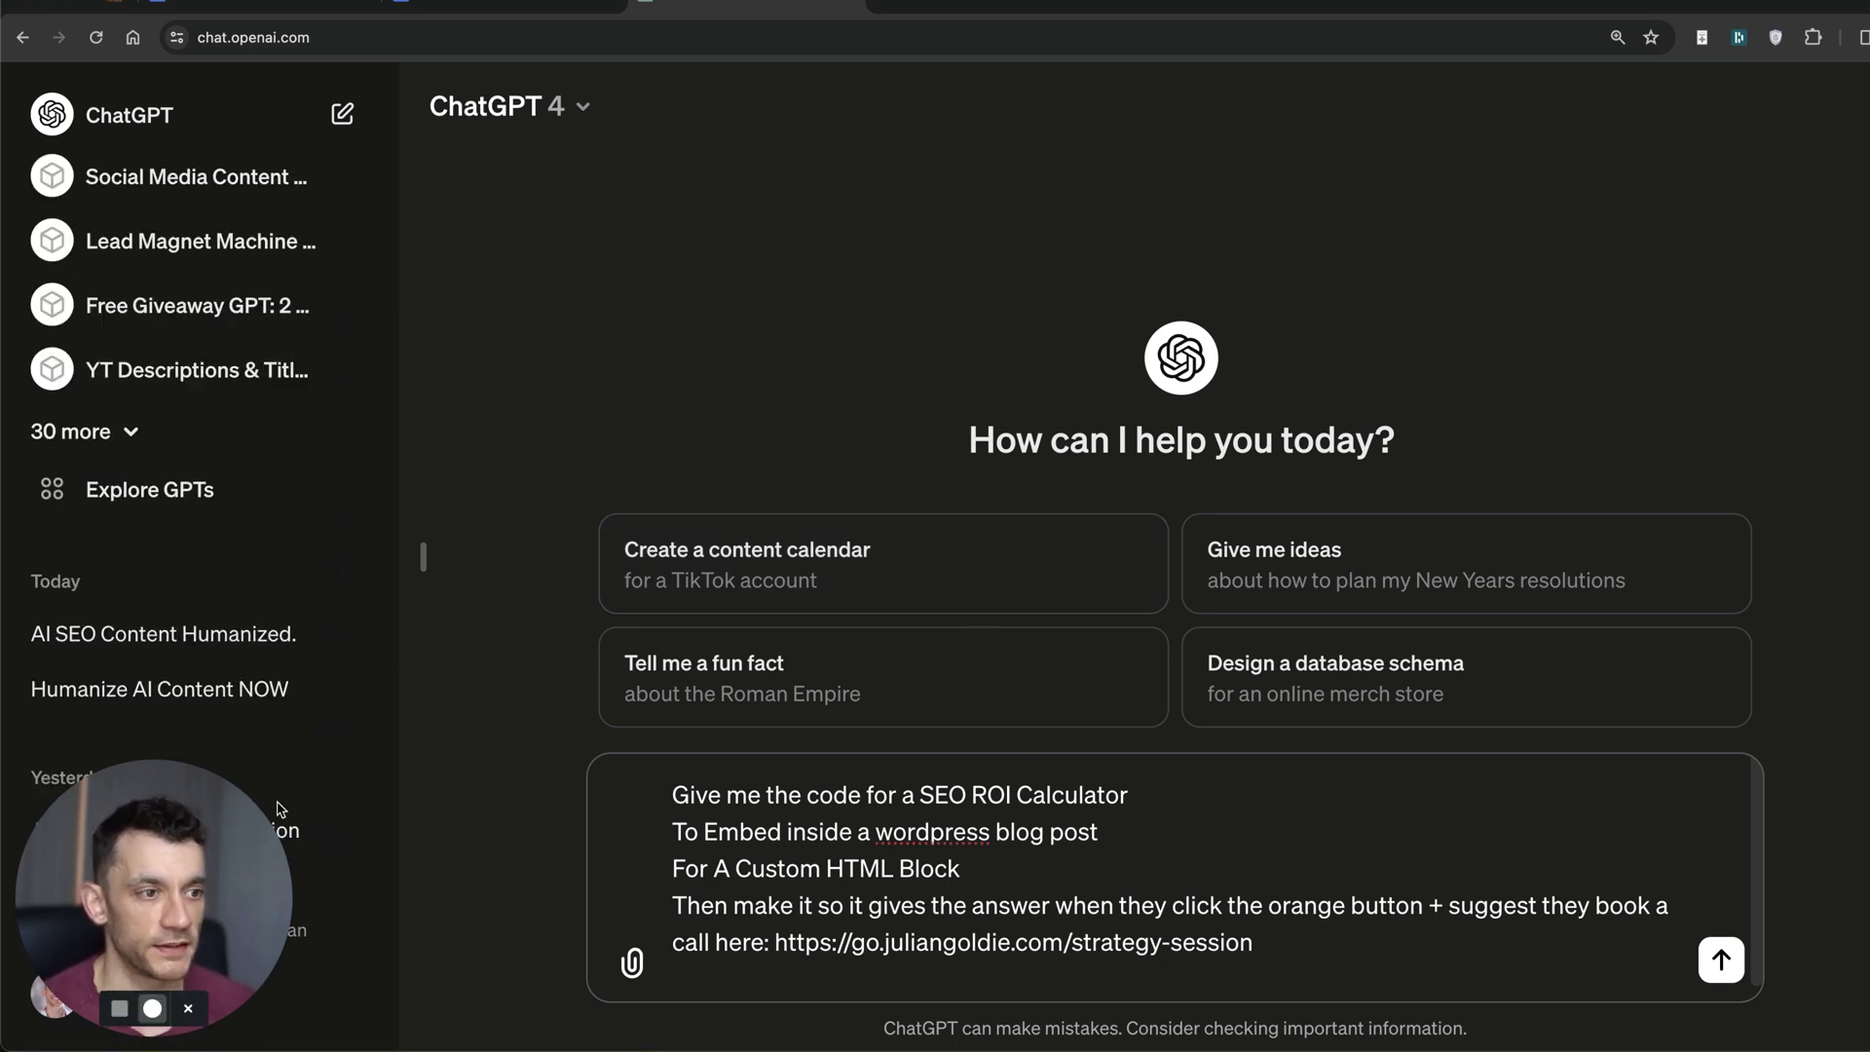
# - Return to the method document and review the prompt's calculator topic, WordPress embedding and custom HTML block lines
pyautogui.hotkey('ctrl', 'shift', 'Tab')
pyautogui.click(713, 507)
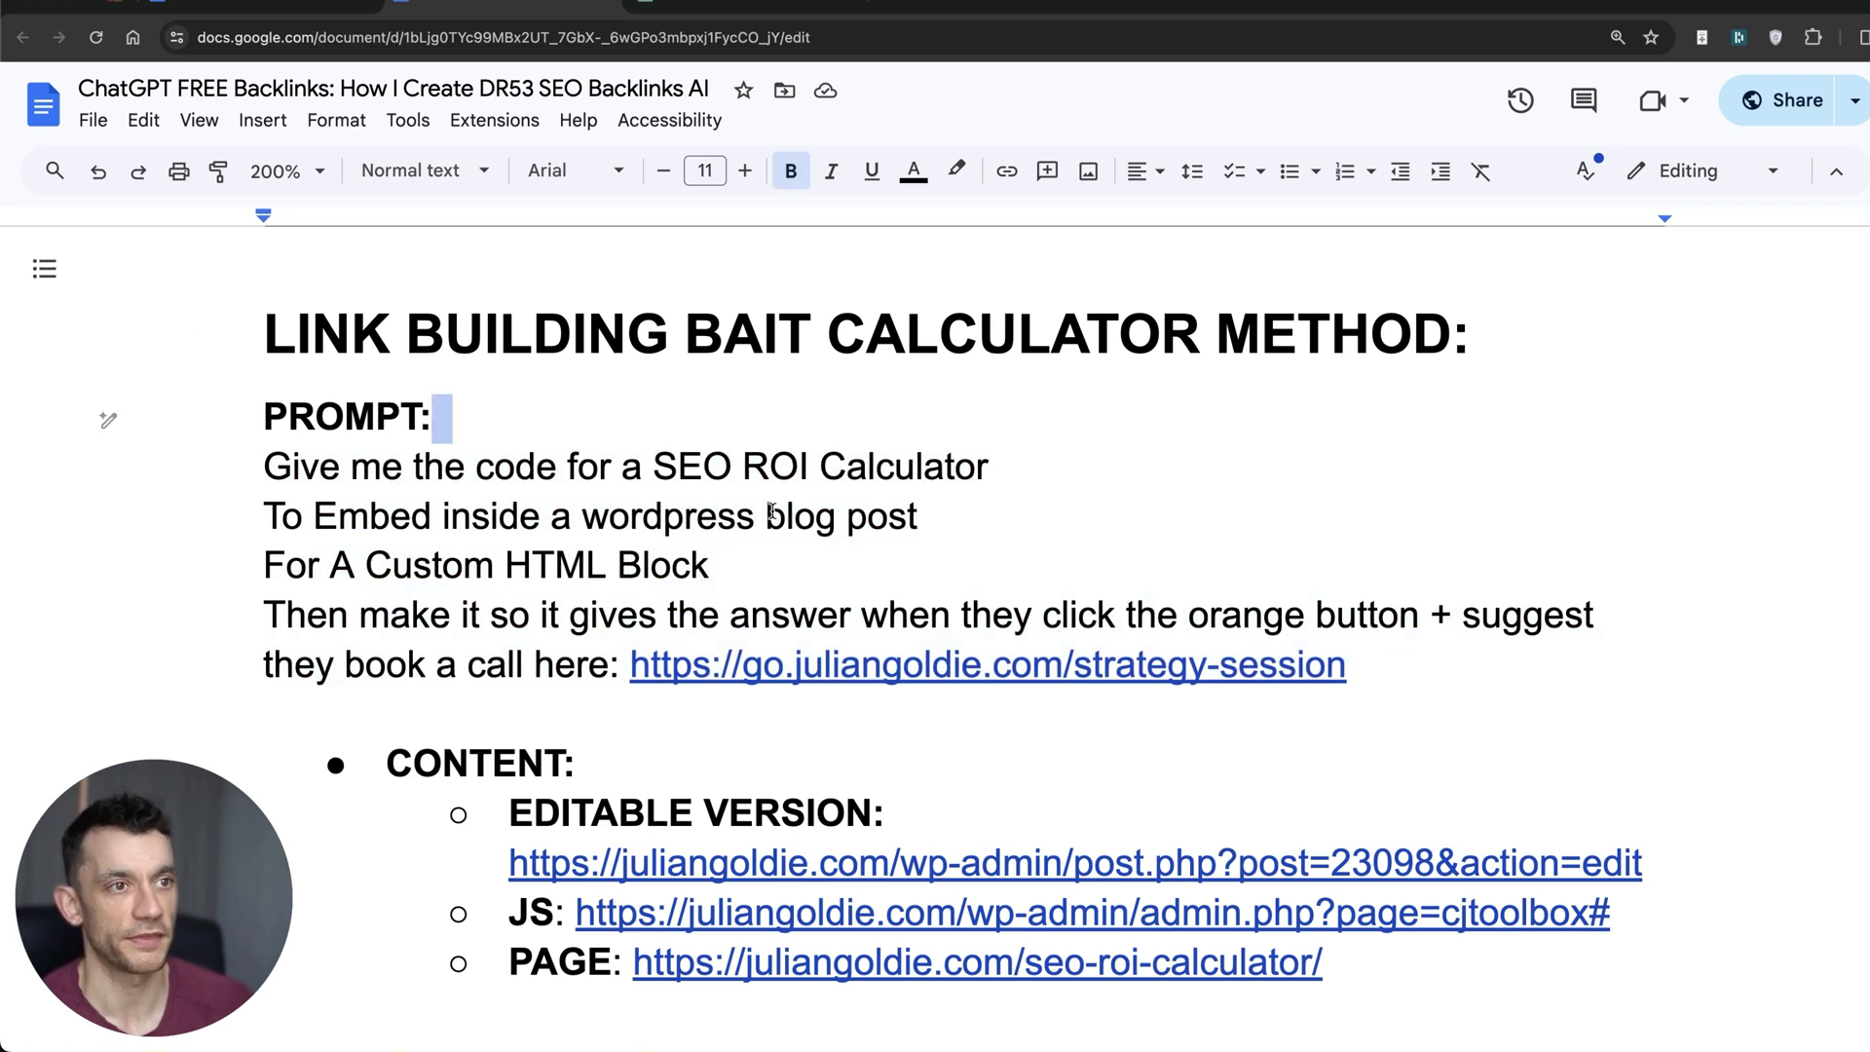
pyautogui.moveTo(1017, 467); pyautogui.dragTo(653, 468)
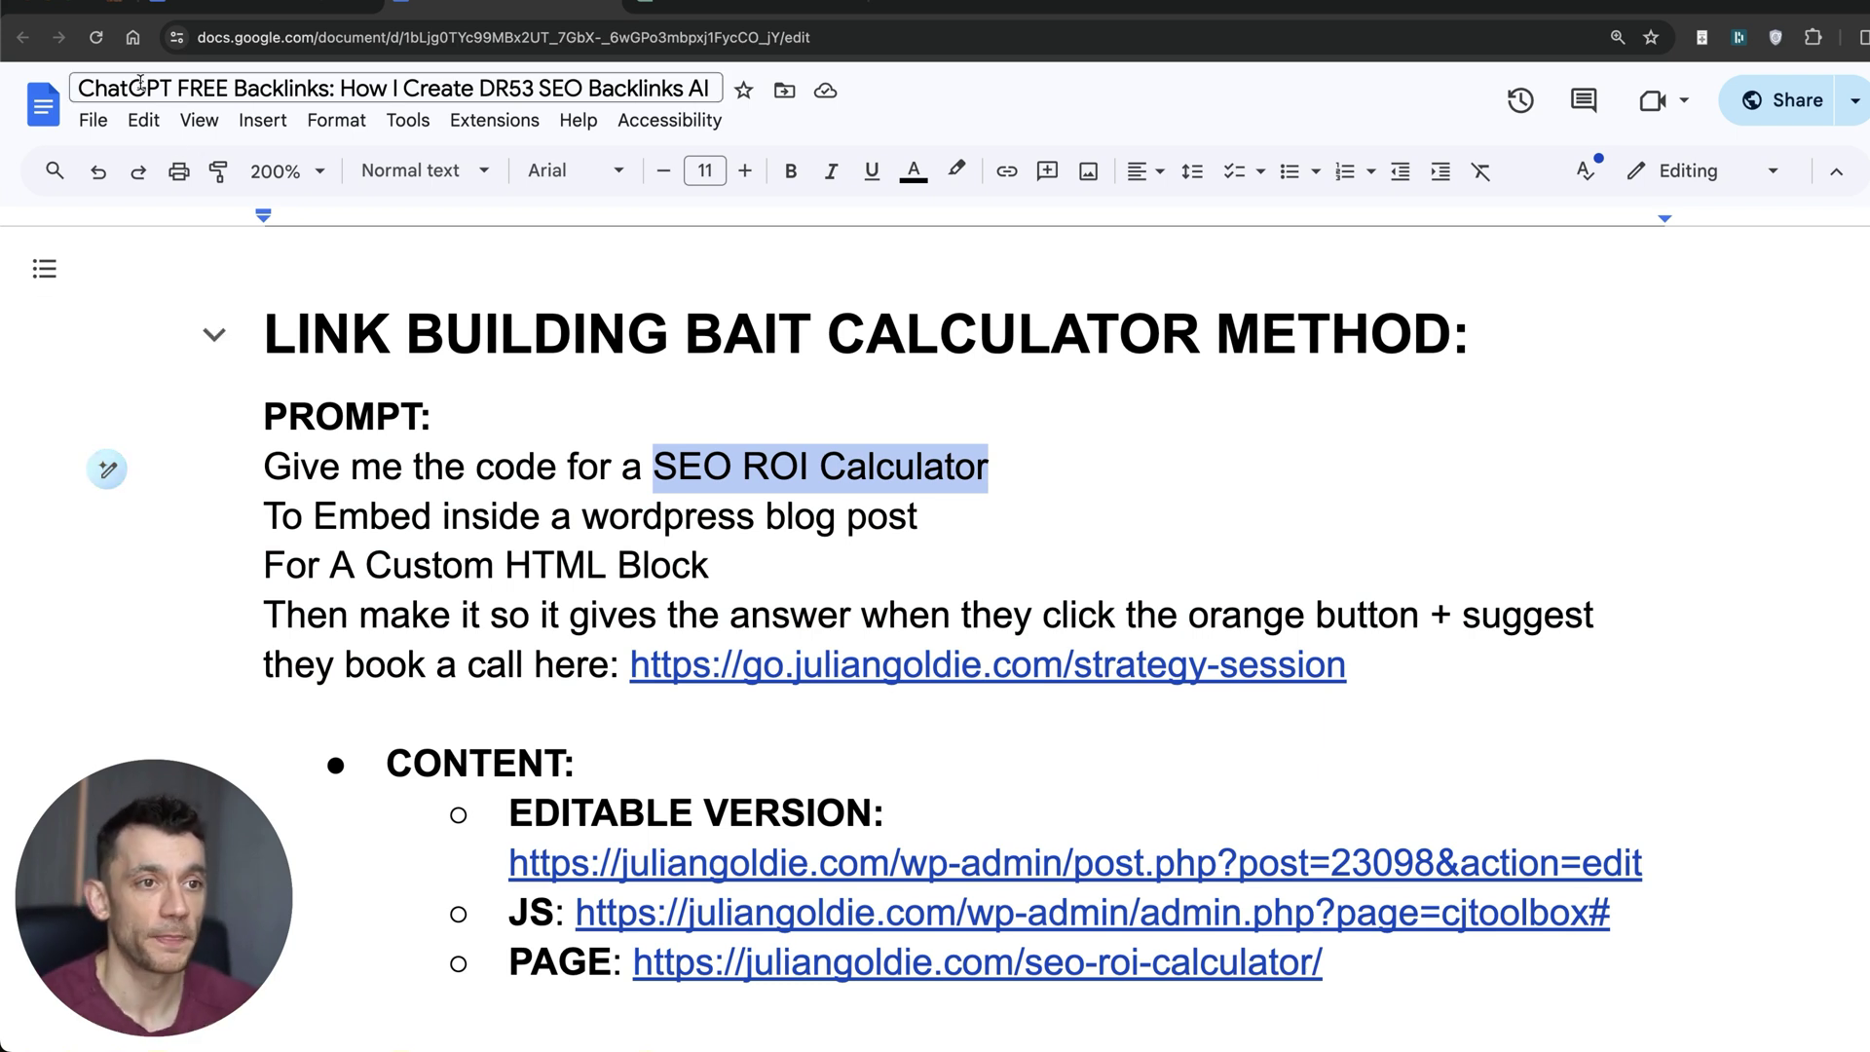
pyautogui.click(274, 526)
pyautogui.moveTo(274, 527); pyautogui.dragTo(1021, 526)
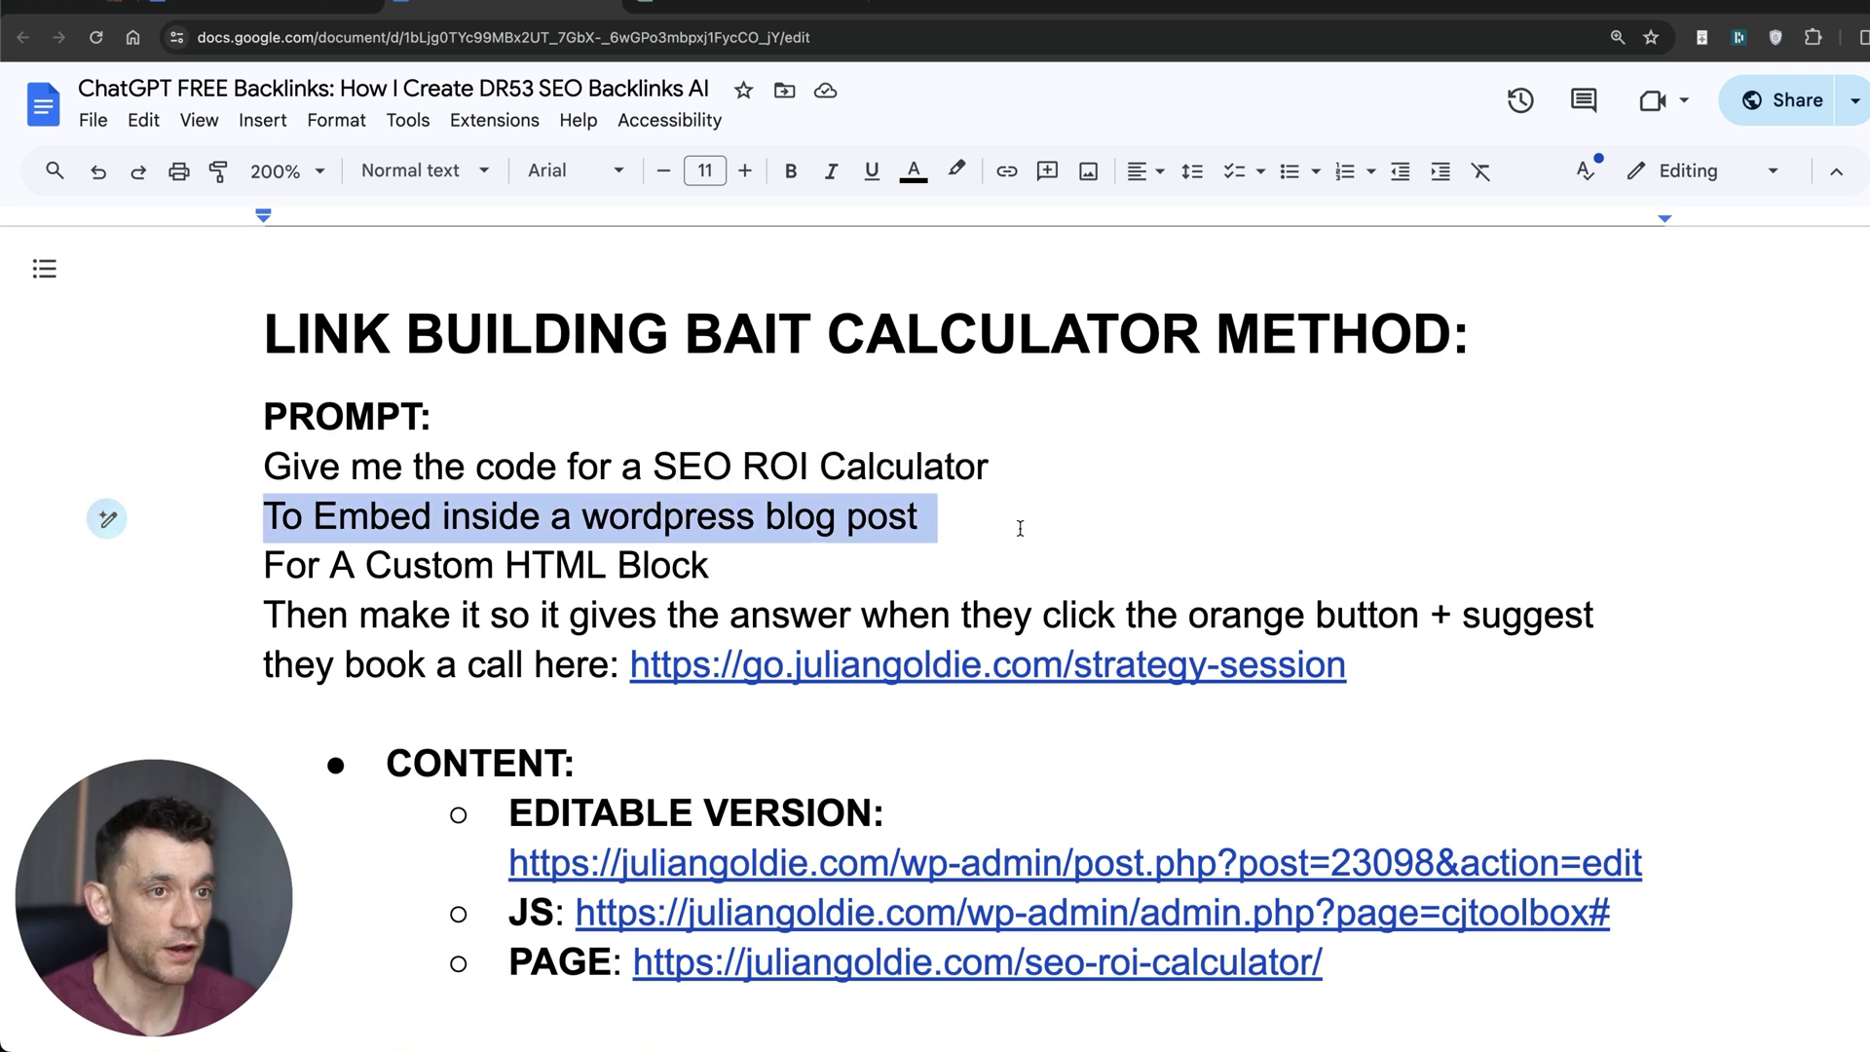
pyautogui.click(492, 573)
pyautogui.click(217, 554)
pyautogui.moveTo(217, 554); pyautogui.dragTo(828, 557)
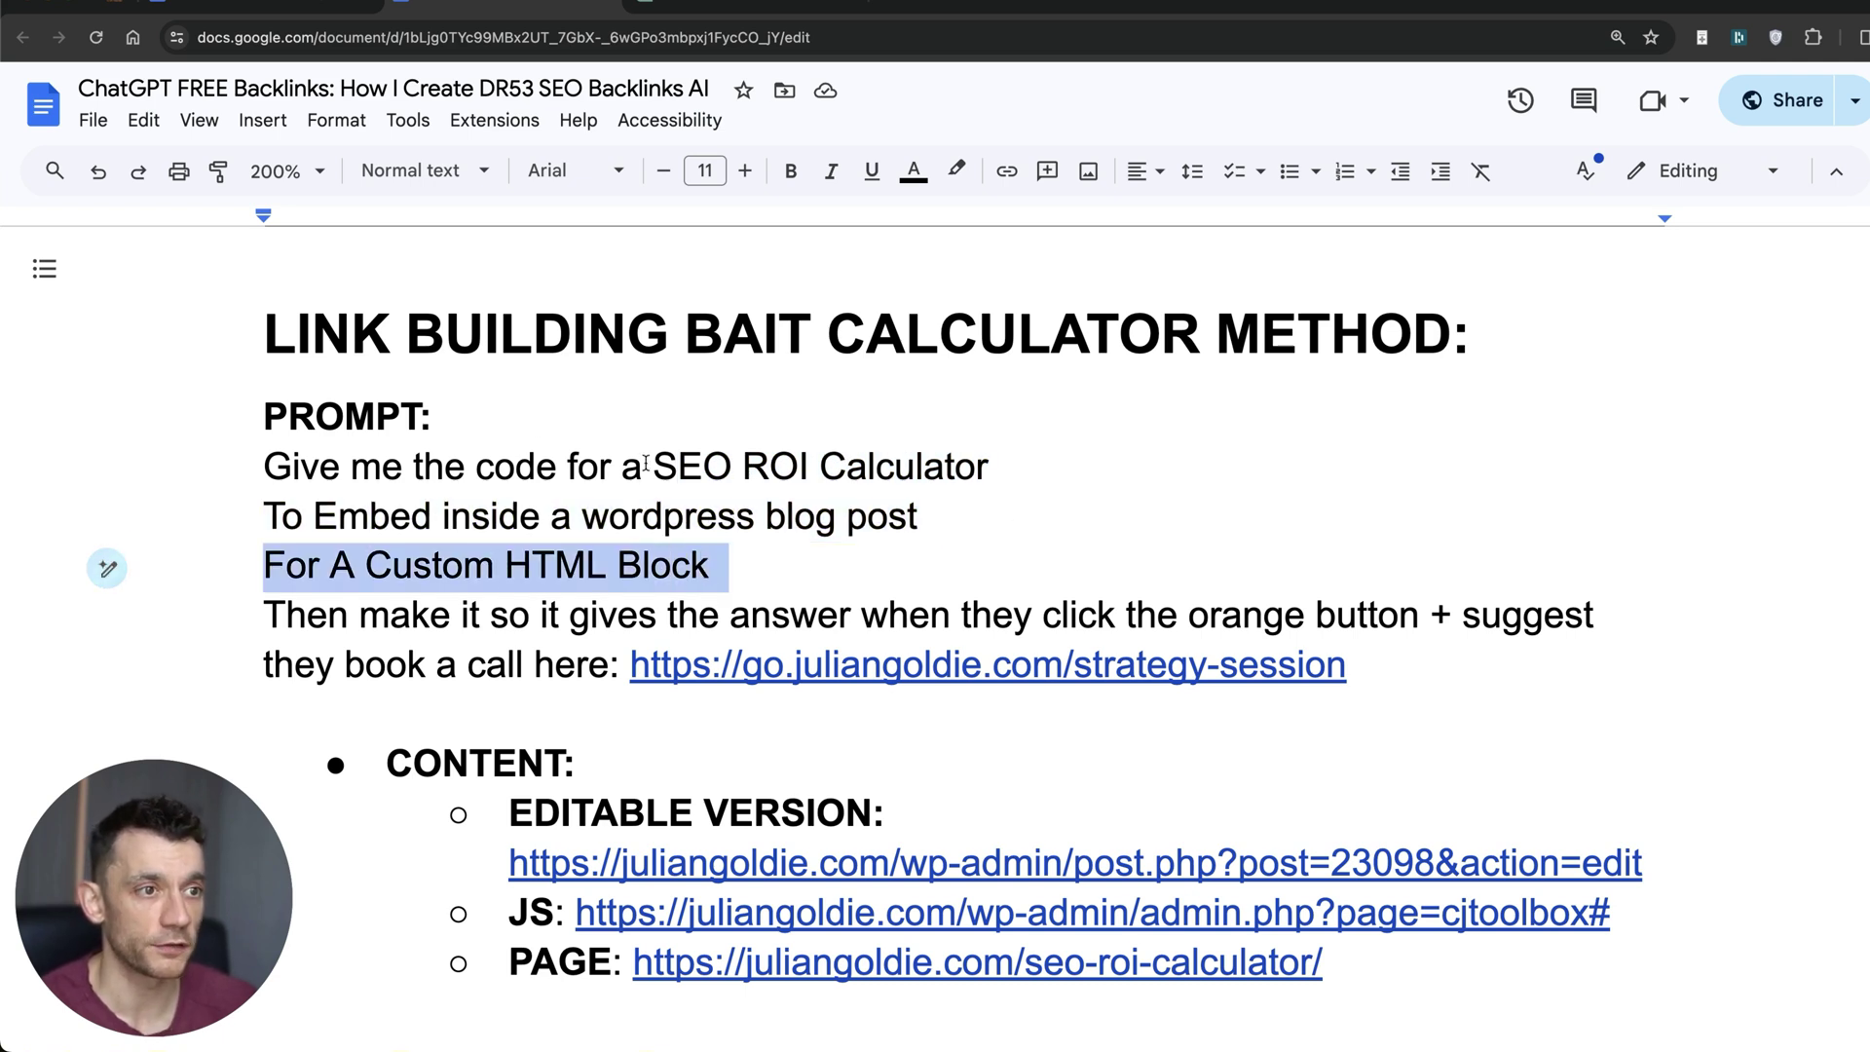
# - Examine the SEO ROI Calculator page preview on the WordPress site, including its input fields and page header
pyautogui.scroll(-1, 606, 632)
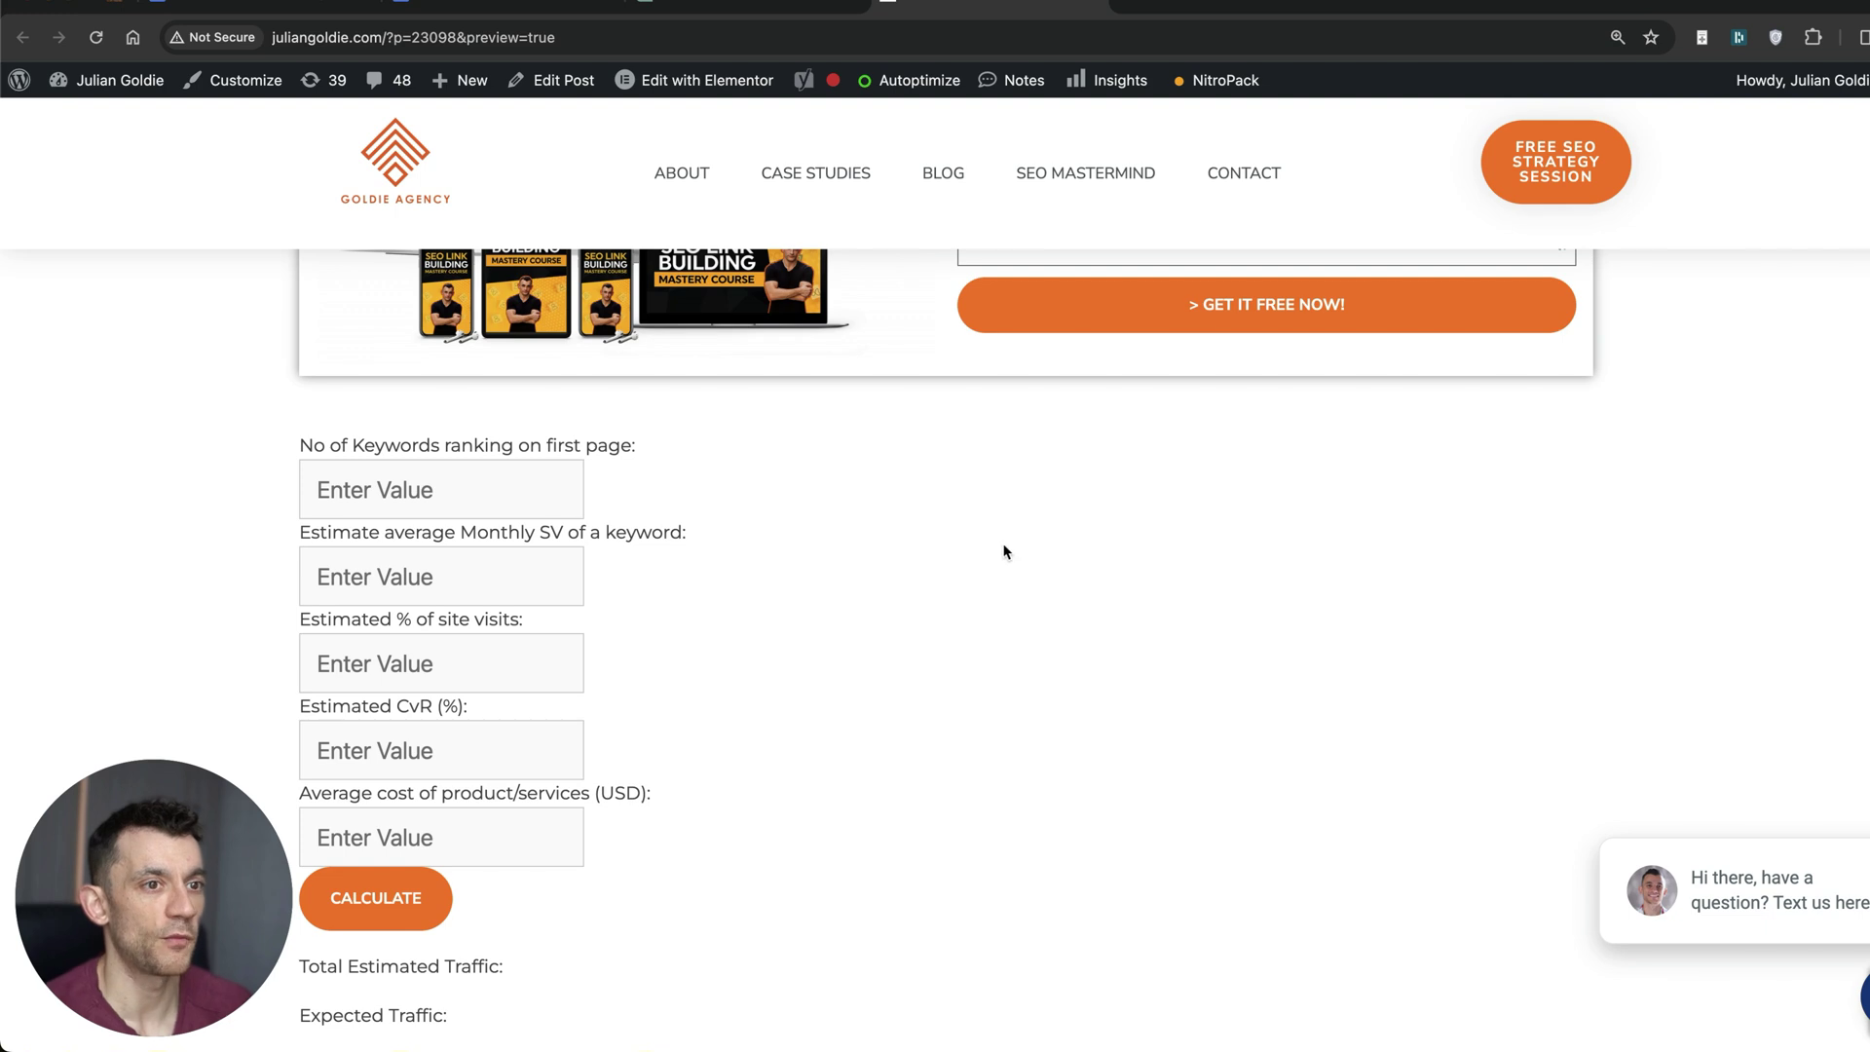
pyautogui.moveTo(560, 524); pyautogui.dragTo(873, 561)
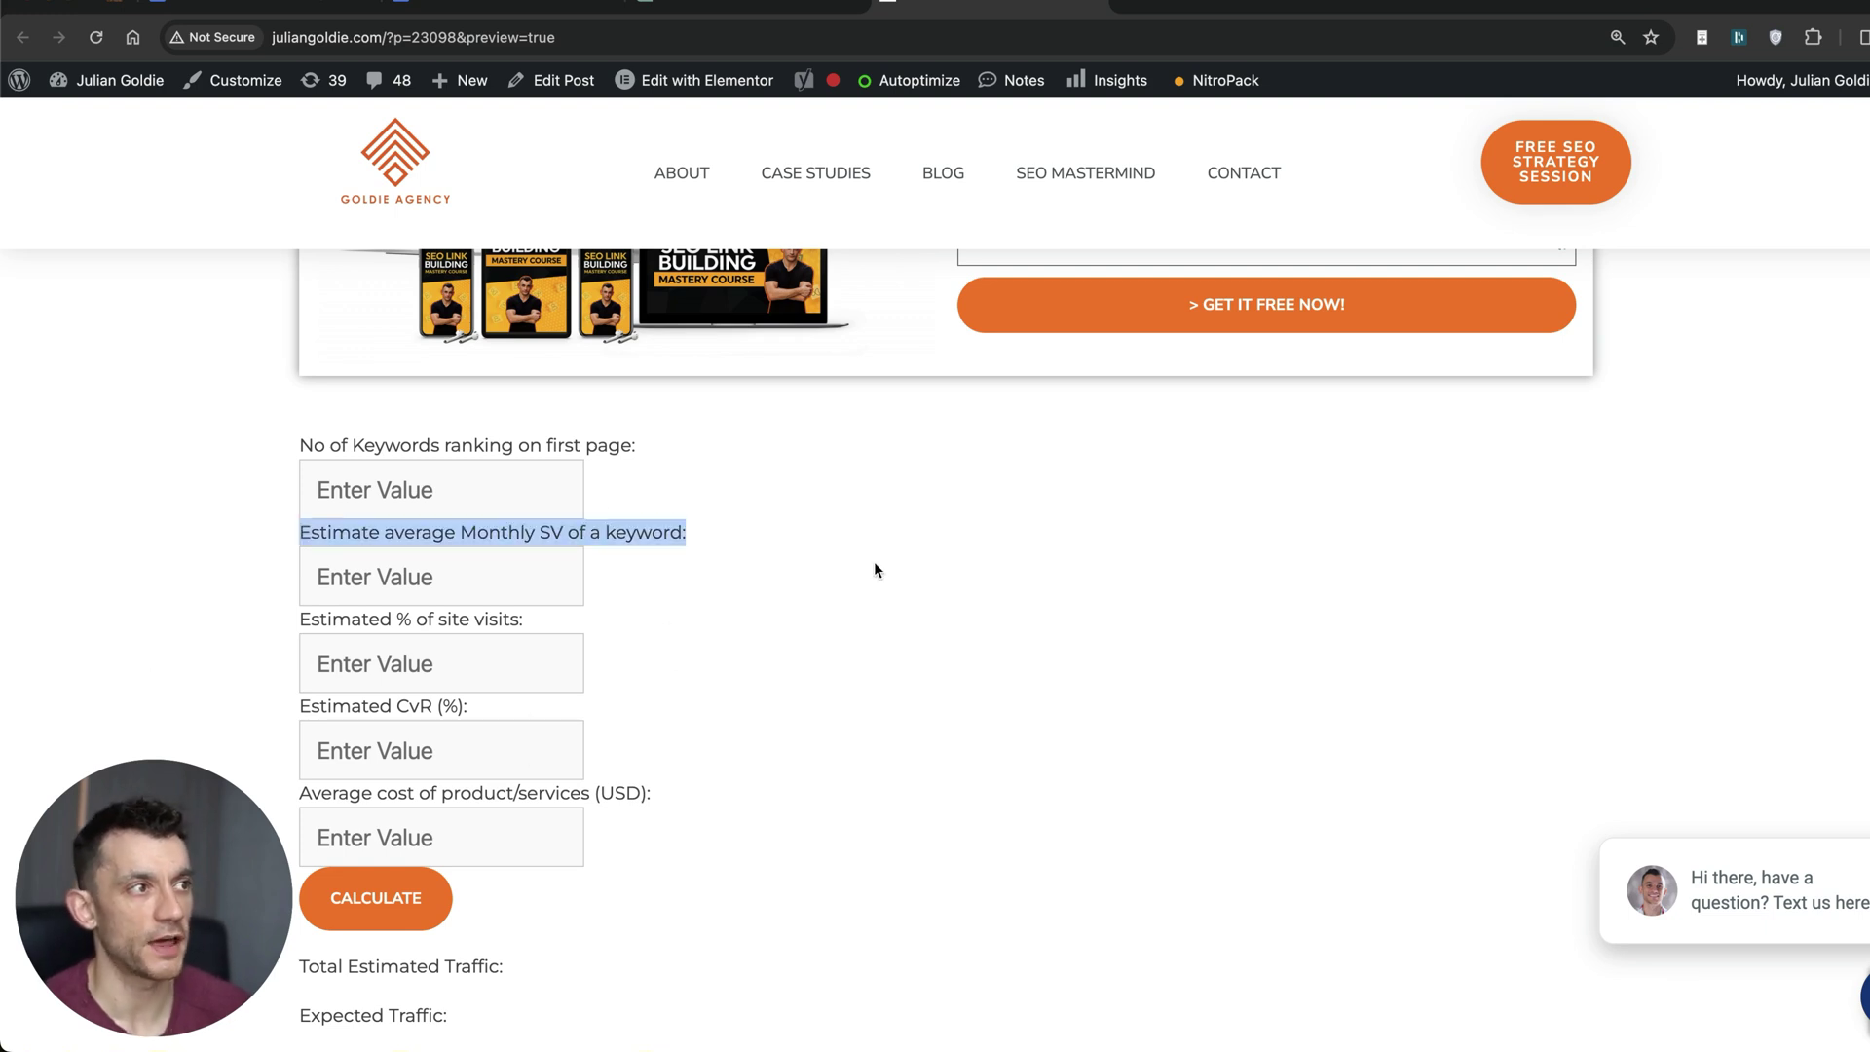
pyautogui.click(873, 561)
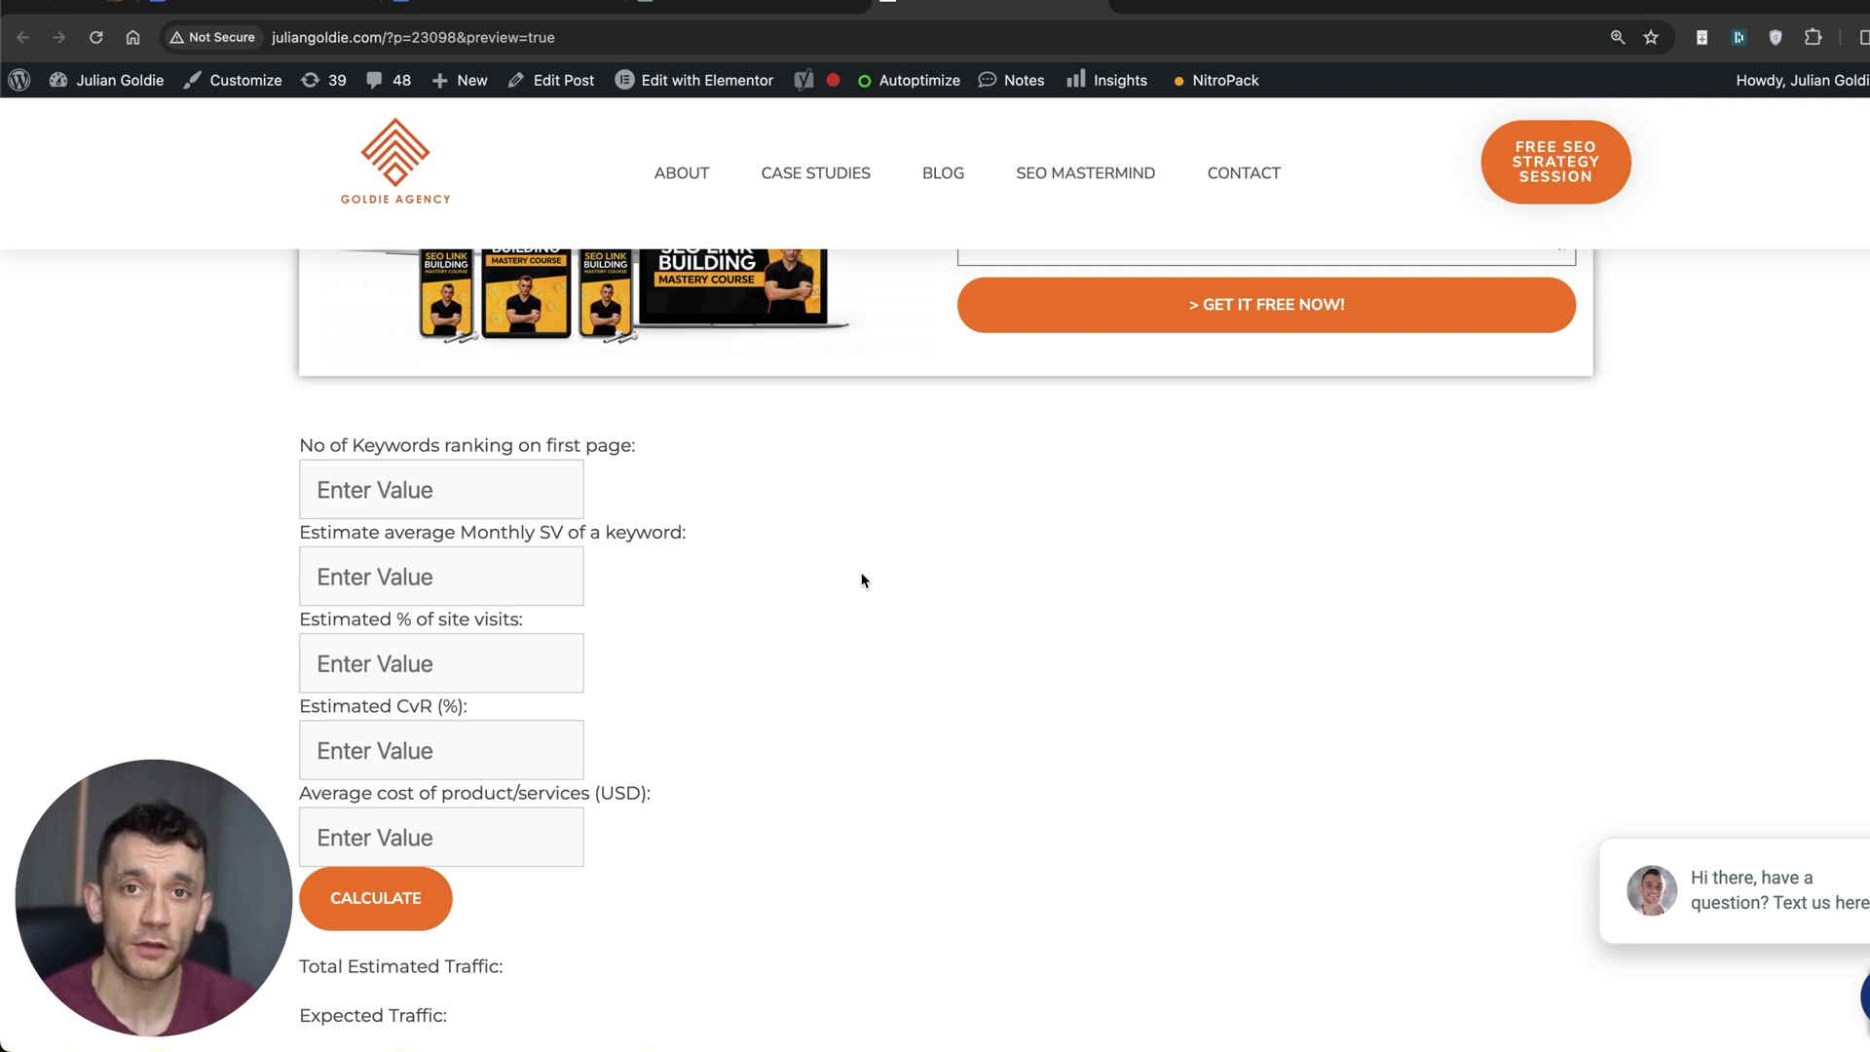
pyautogui.scroll(1, 983, 705)
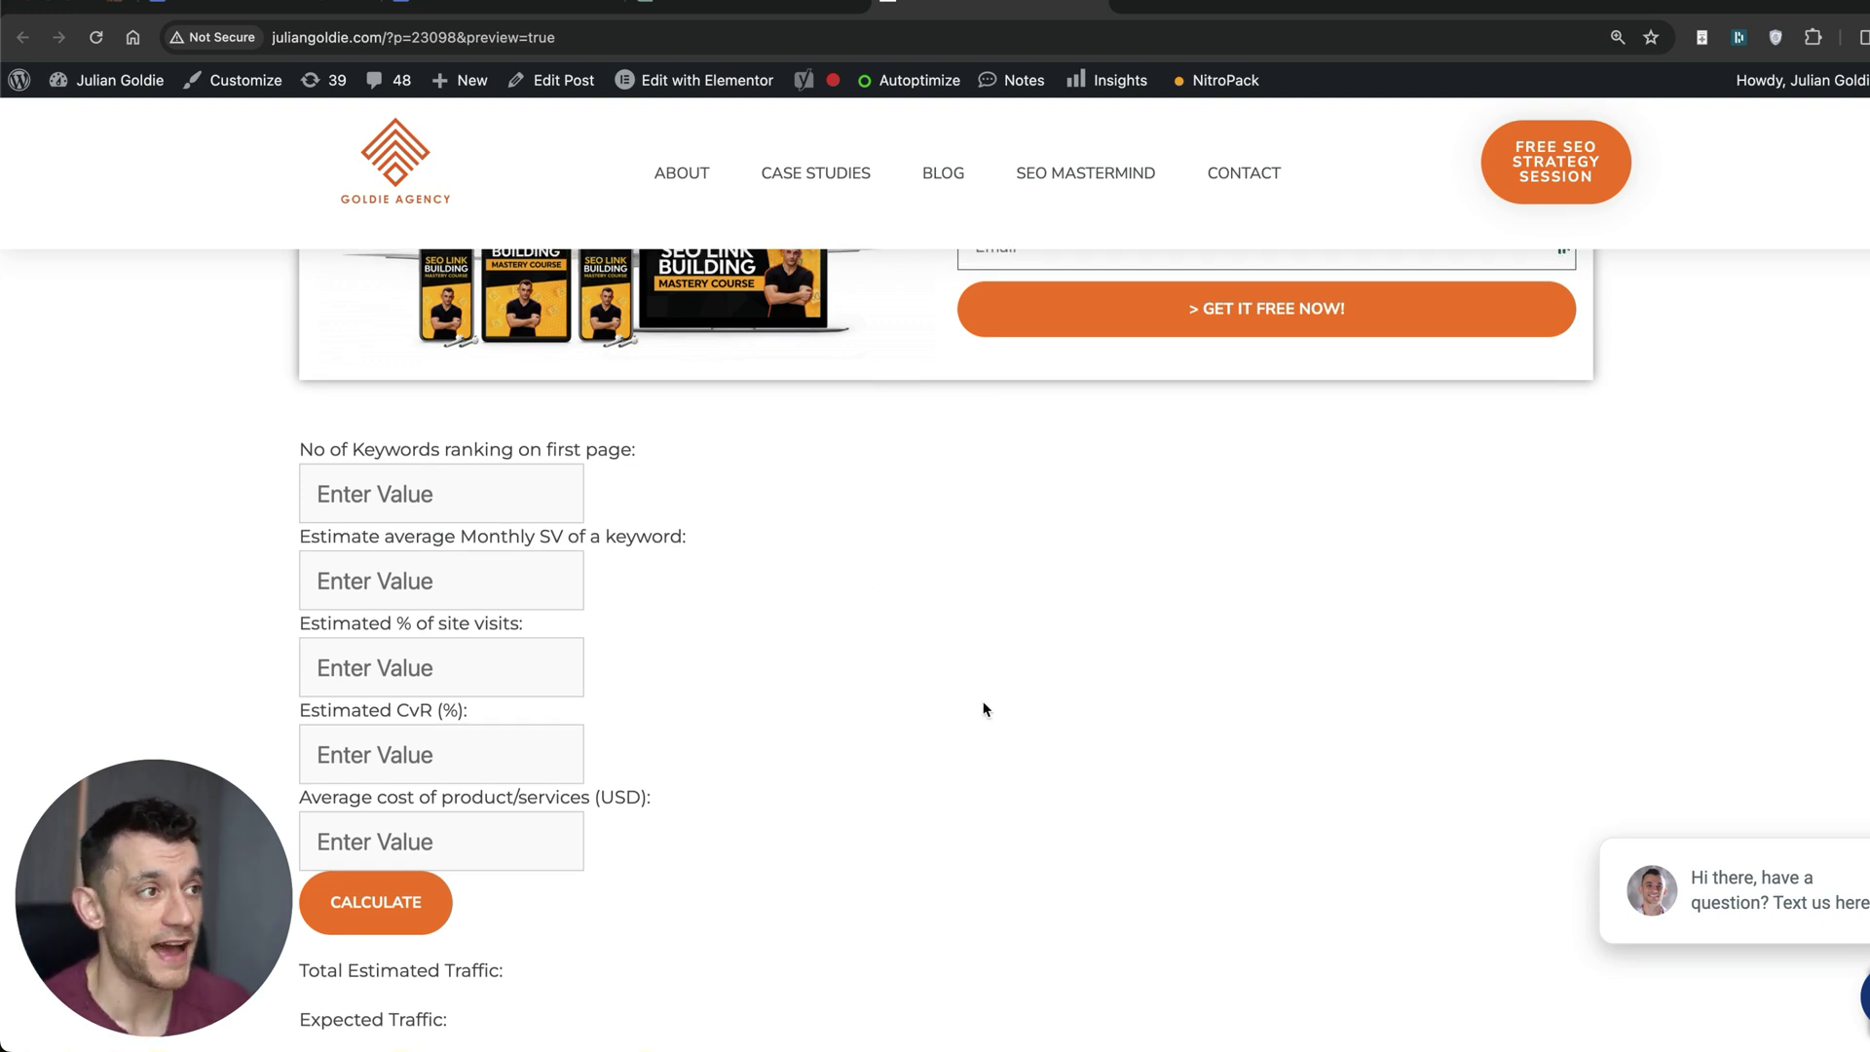
pyautogui.scroll(-1, 948, 564)
pyautogui.scroll(6, 946, 565)
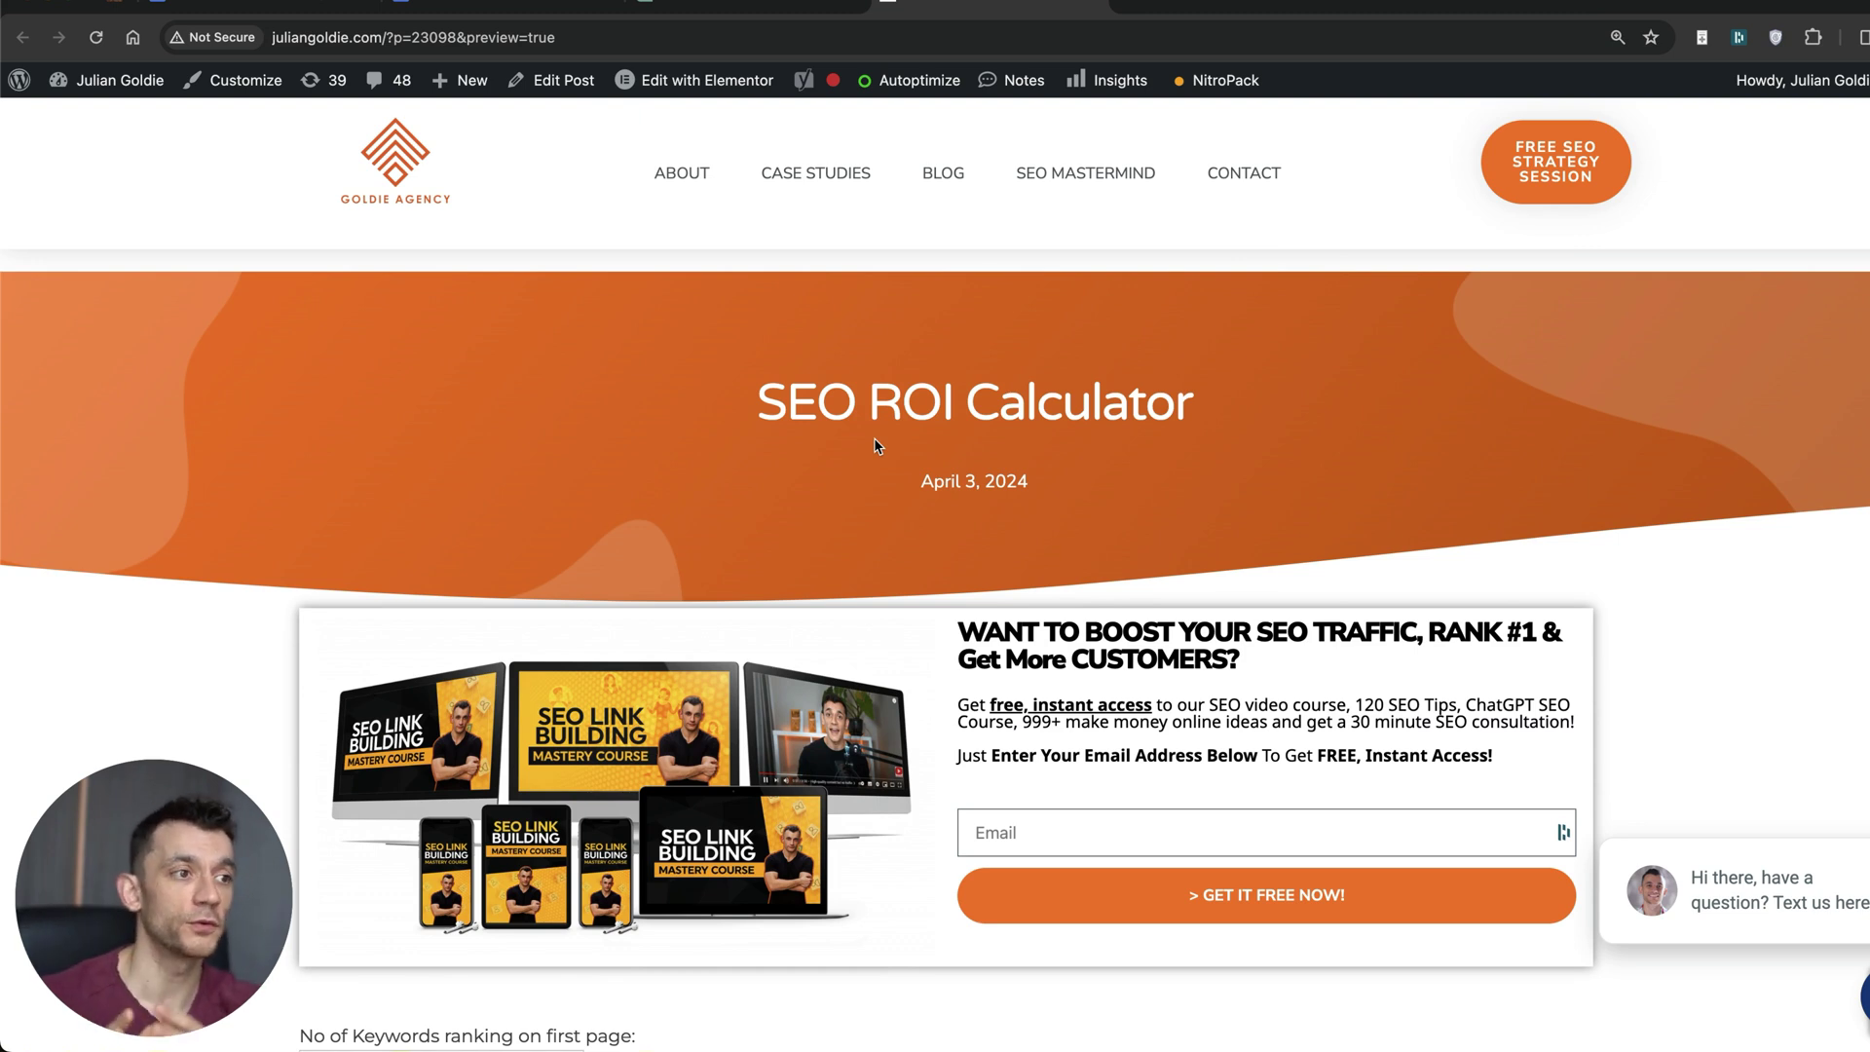
# - Open Ahrefs Keywords Explorer, and highlight the item on calculator keyword research in the method document's PROCESS list
pyautogui.press('super+l')
pyautogui.write('key')
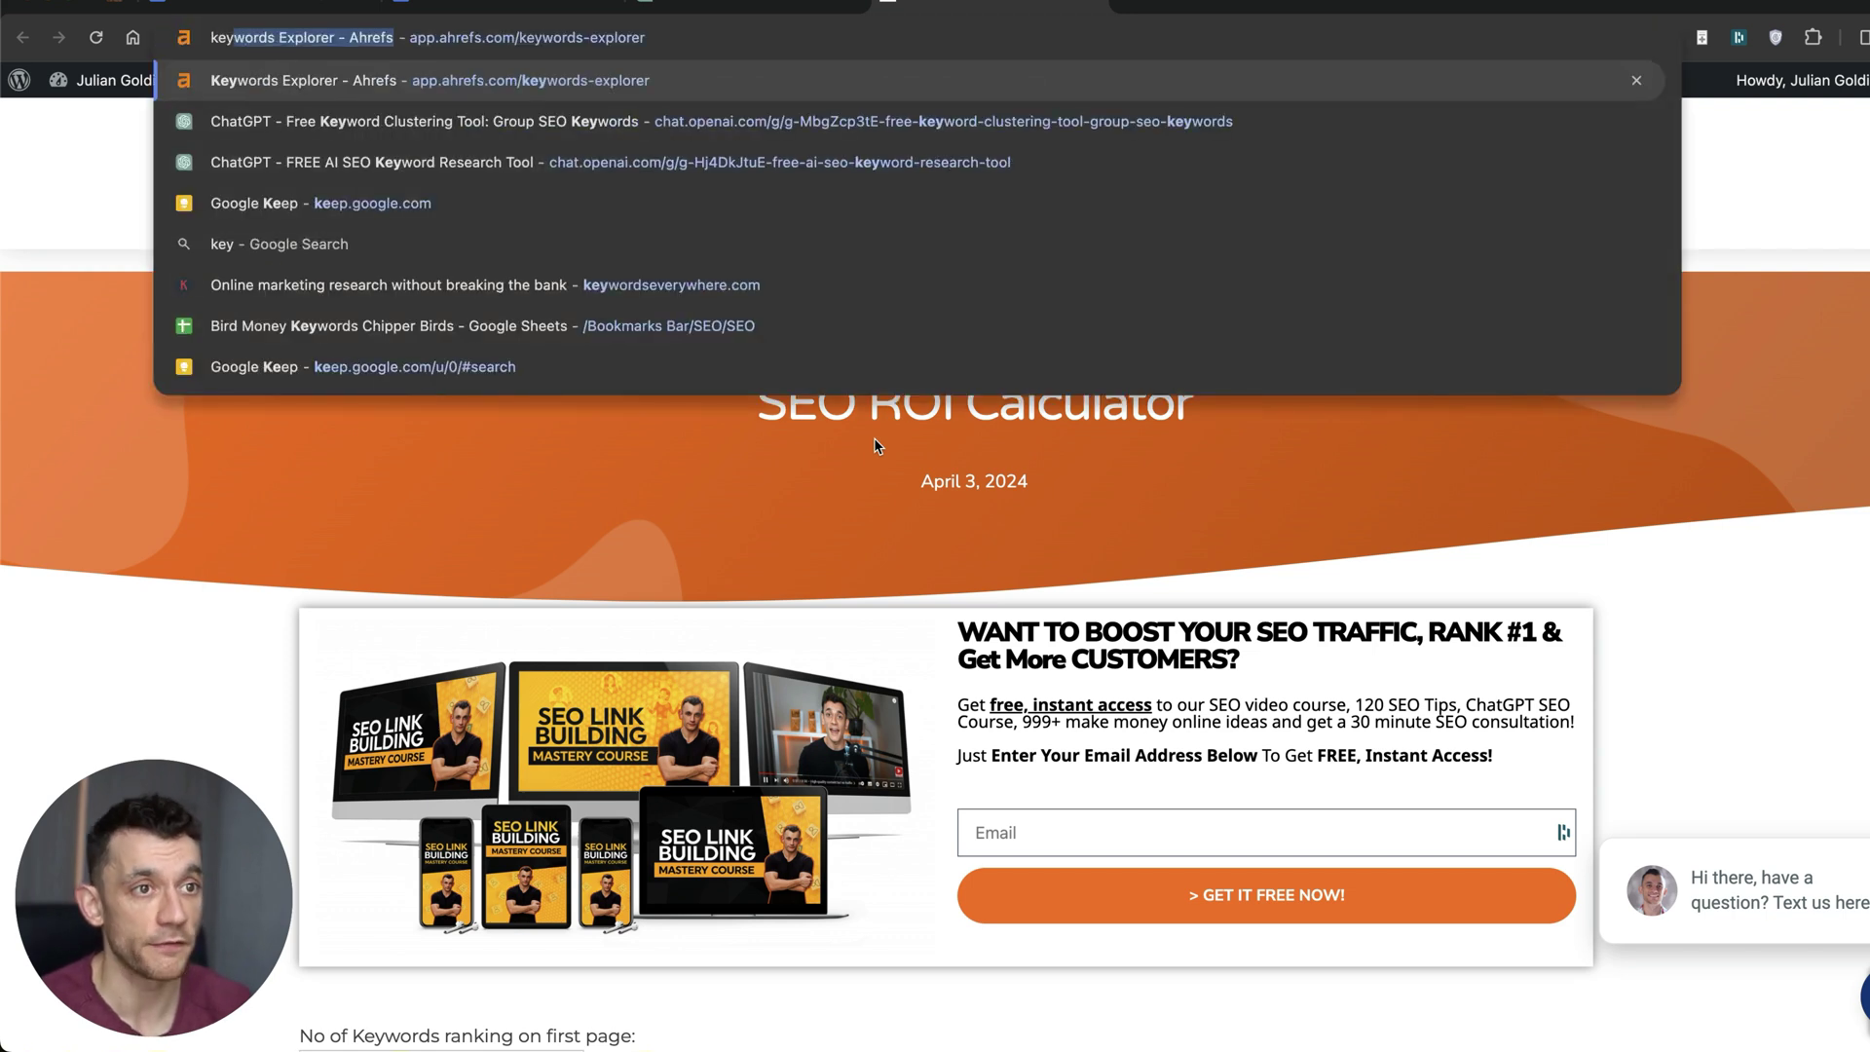
pyautogui.press('Return')
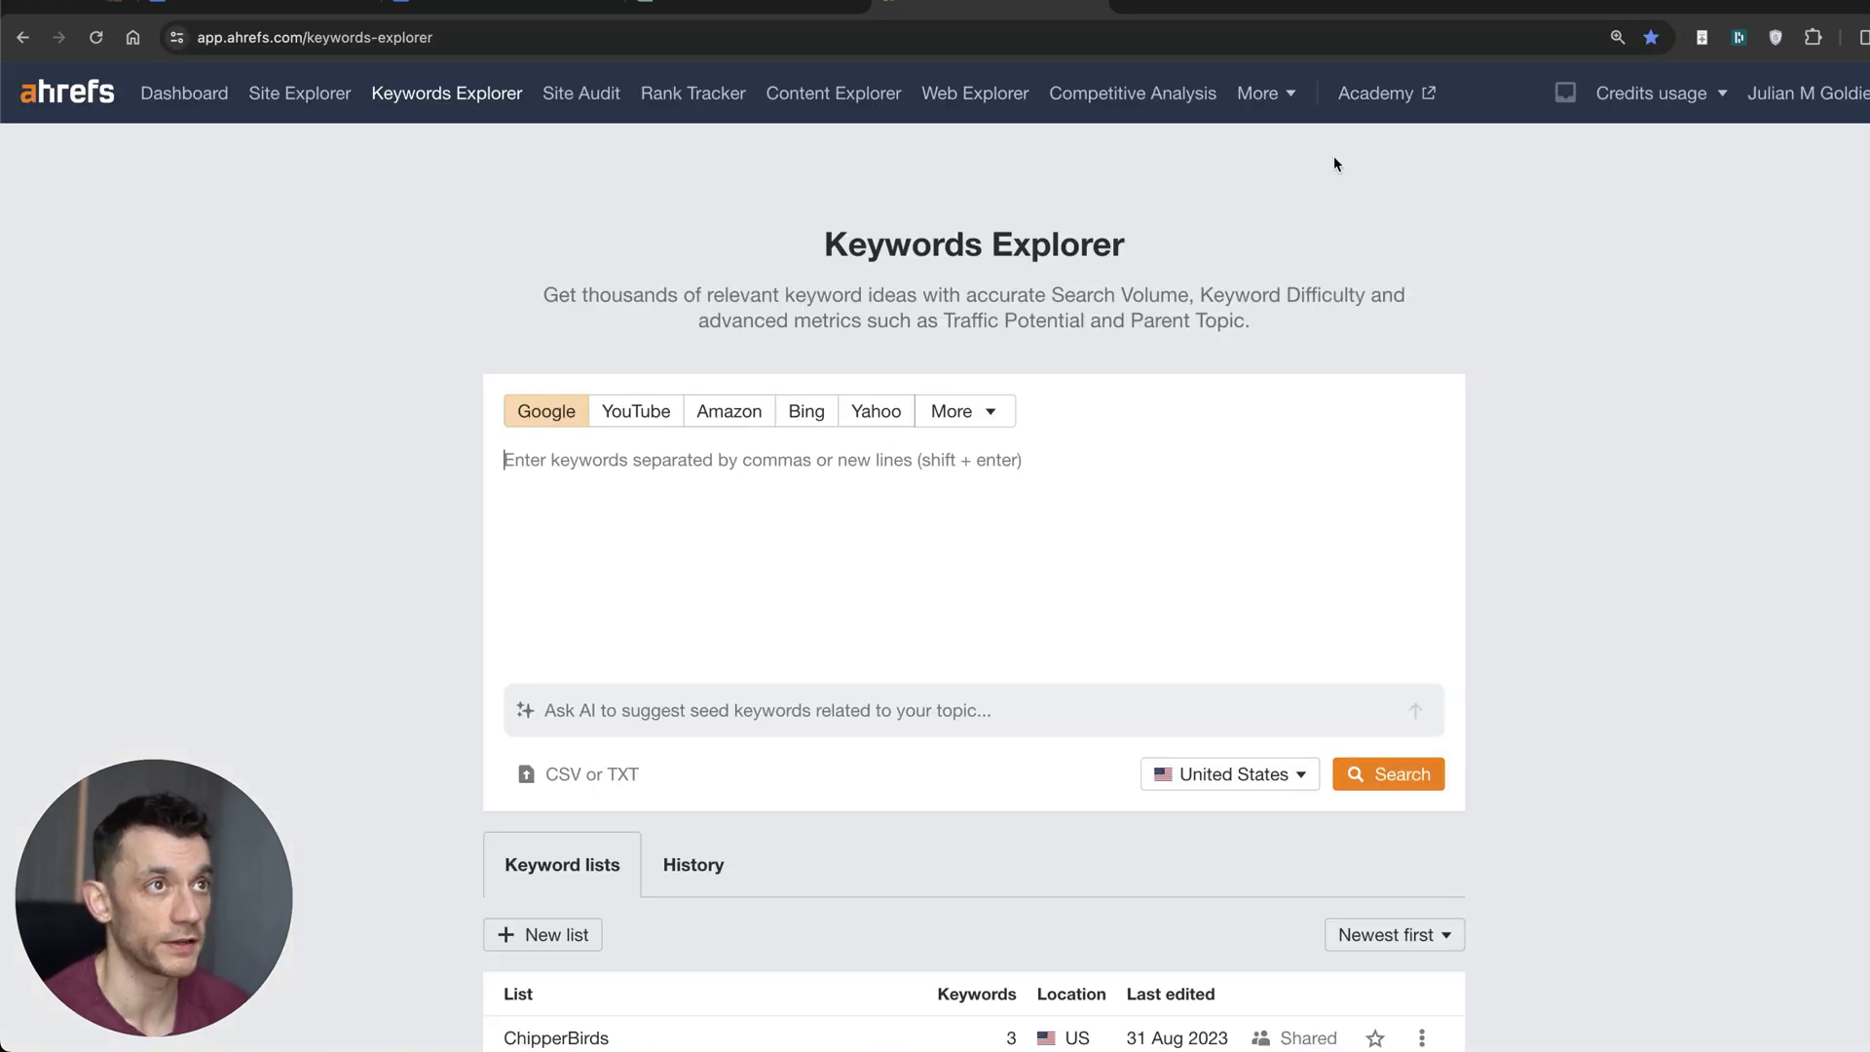
pyautogui.click(507, 4)
pyautogui.moveTo(389, 502); pyautogui.dragTo(1323, 513)
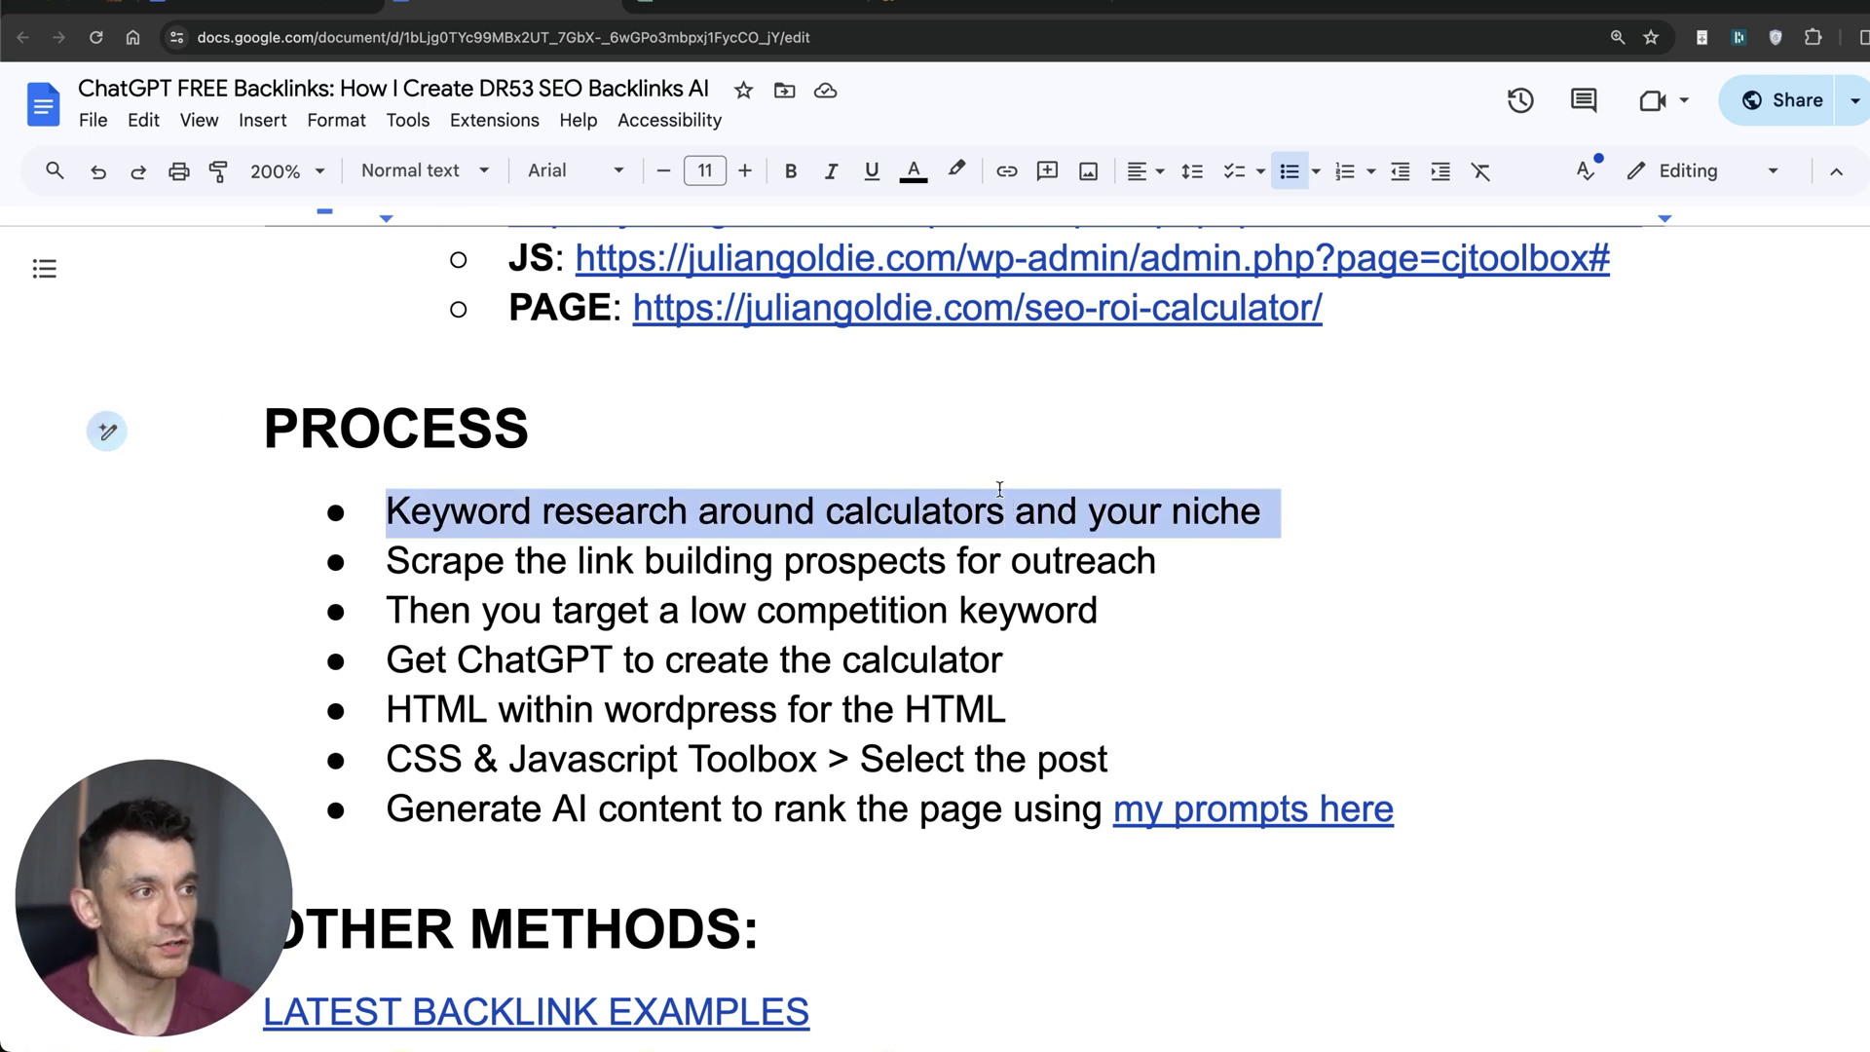
# - Look up "finance calculator" in Keywords Explorer and view its matching terms
pyautogui.click(904, 3)
pyautogui.write('finance calculator')
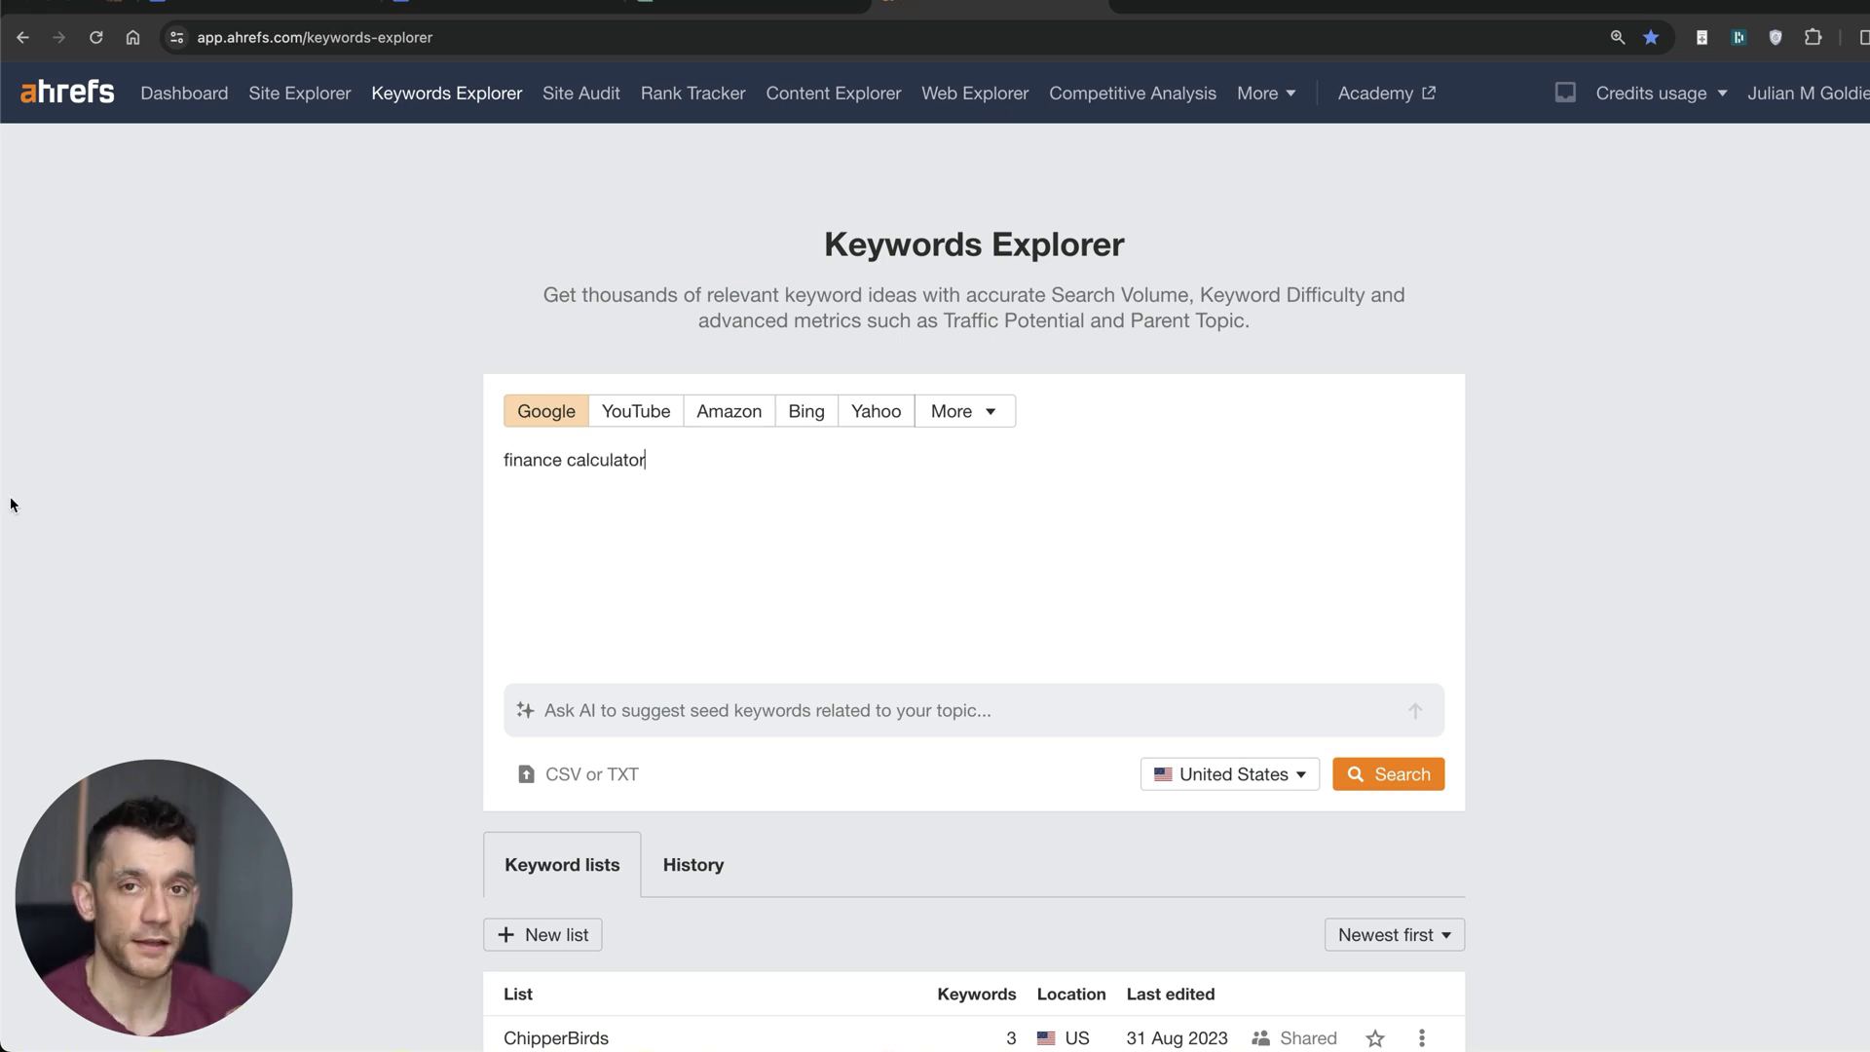
pyautogui.press('Return')
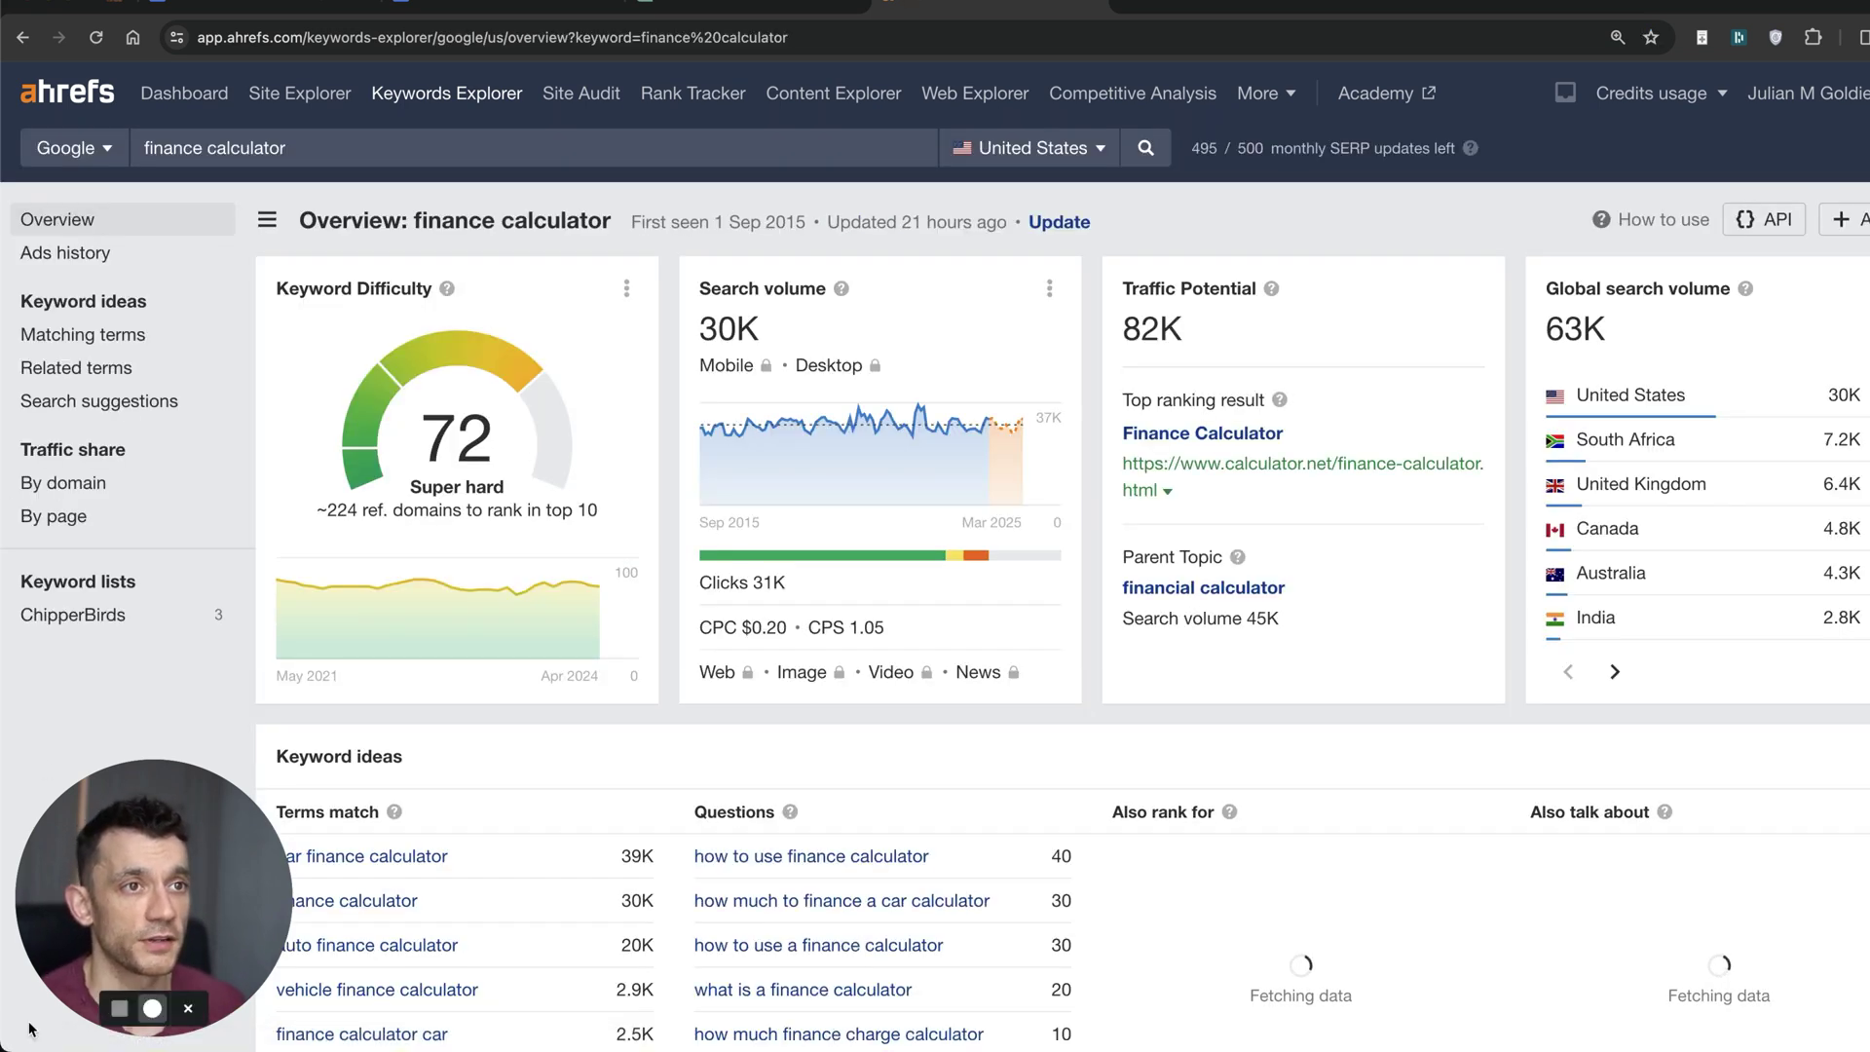
pyautogui.scroll(-2, 396, 526)
pyautogui.scroll(-2, 787, 575)
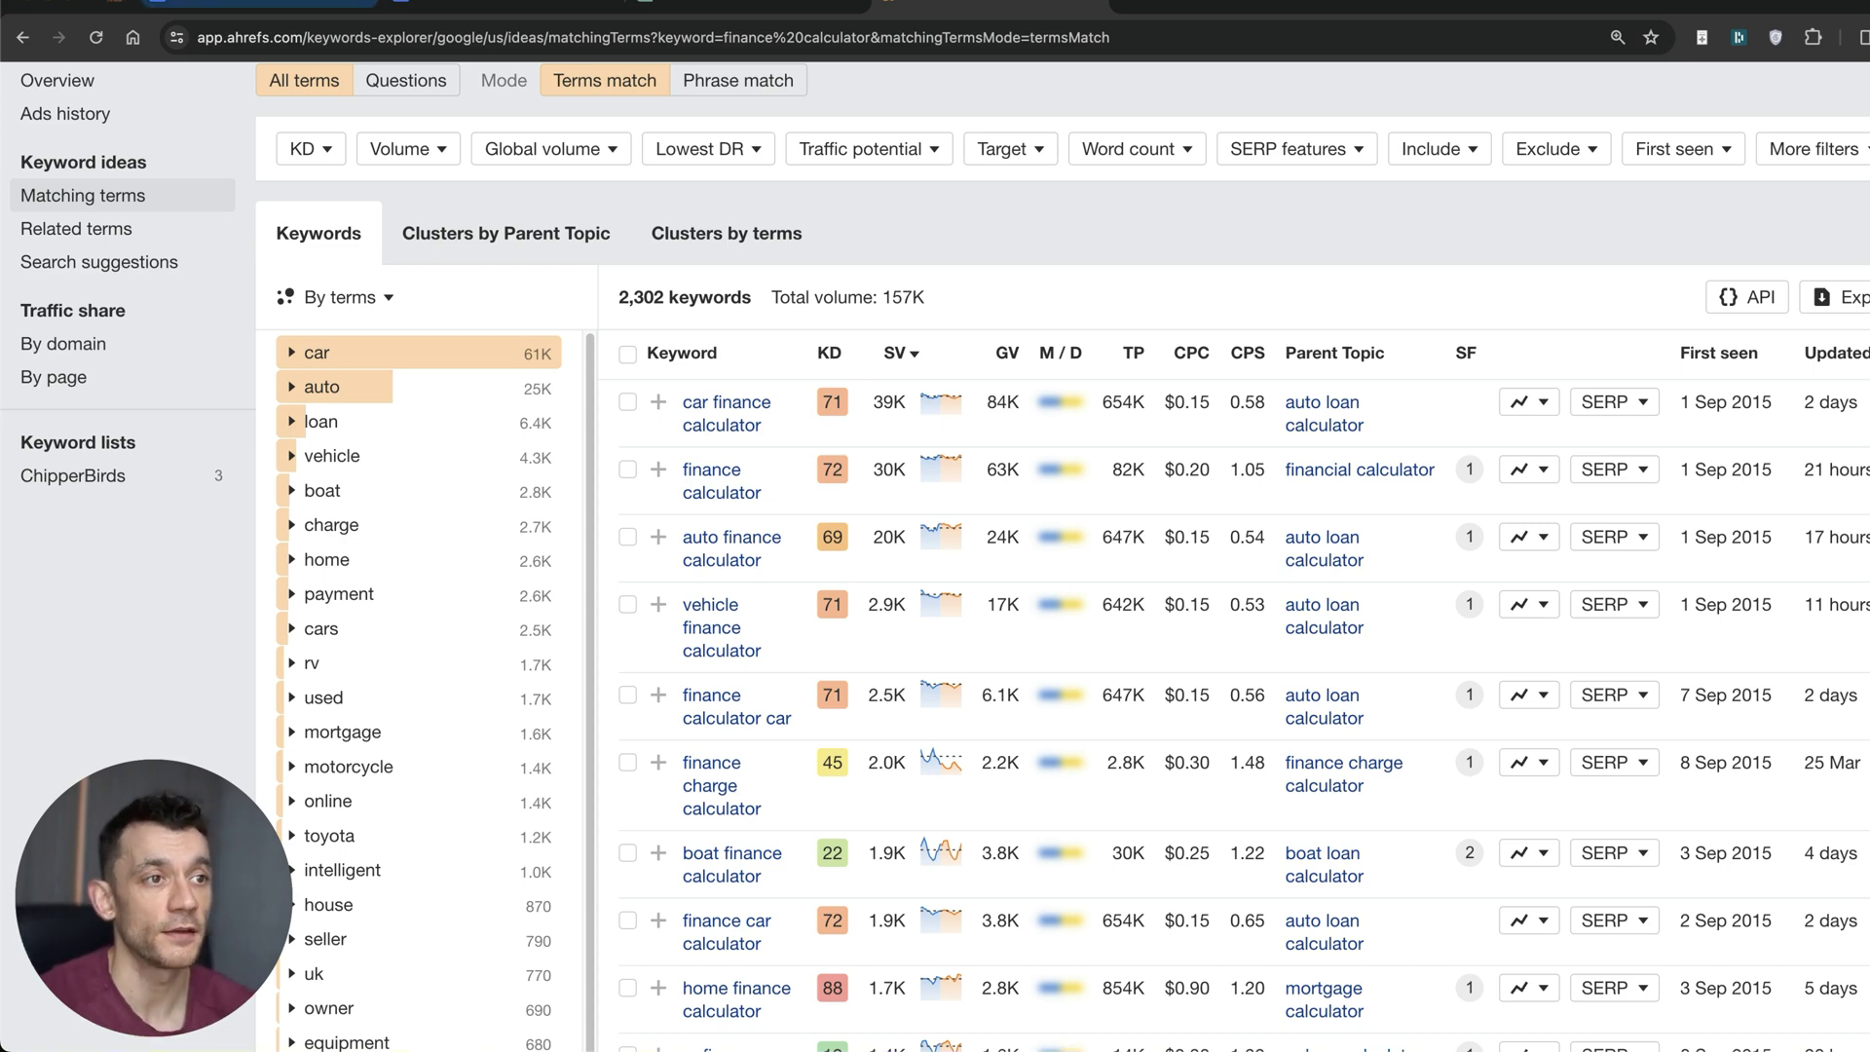
# - Open the overview for the matching term "car finance calculator" and examine the ranking pages in its SERP overview
pyautogui.click(513, 14)
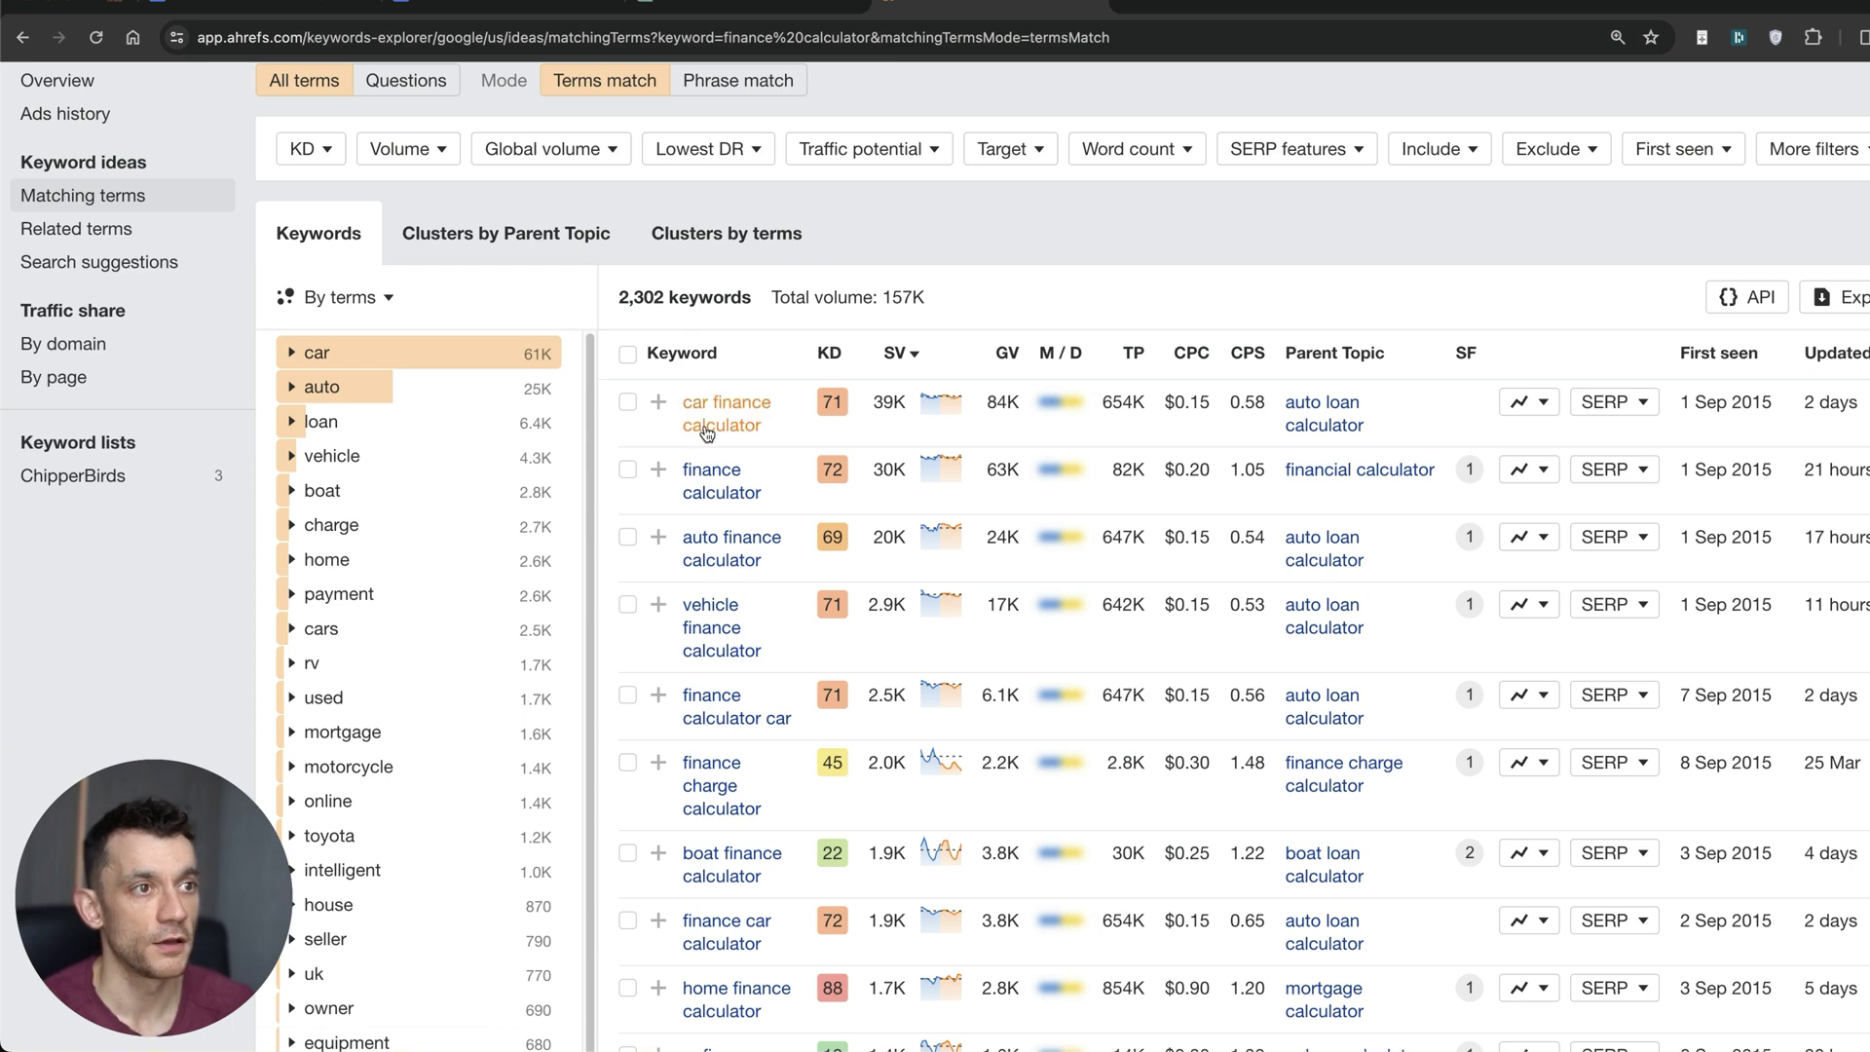
pyautogui.click(698, 406)
pyautogui.scroll(2, 904, 526)
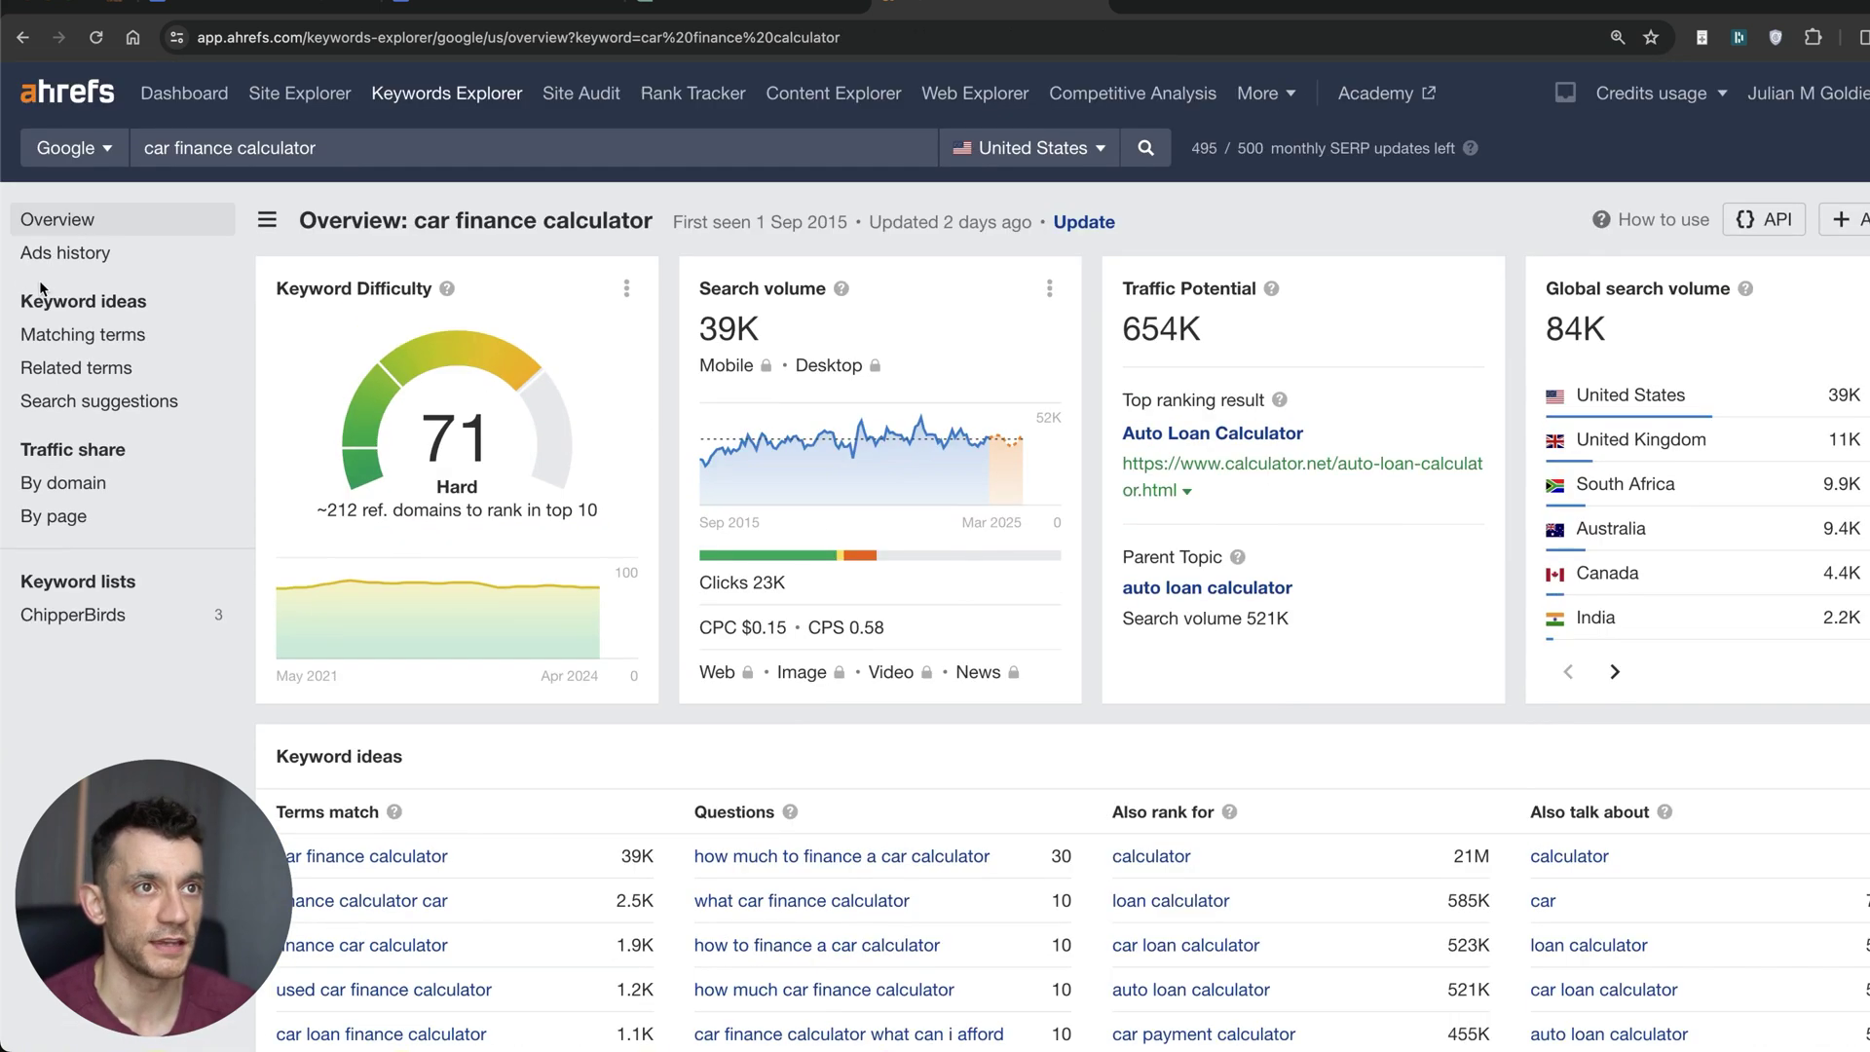
pyautogui.scroll(-15, 1230, 444)
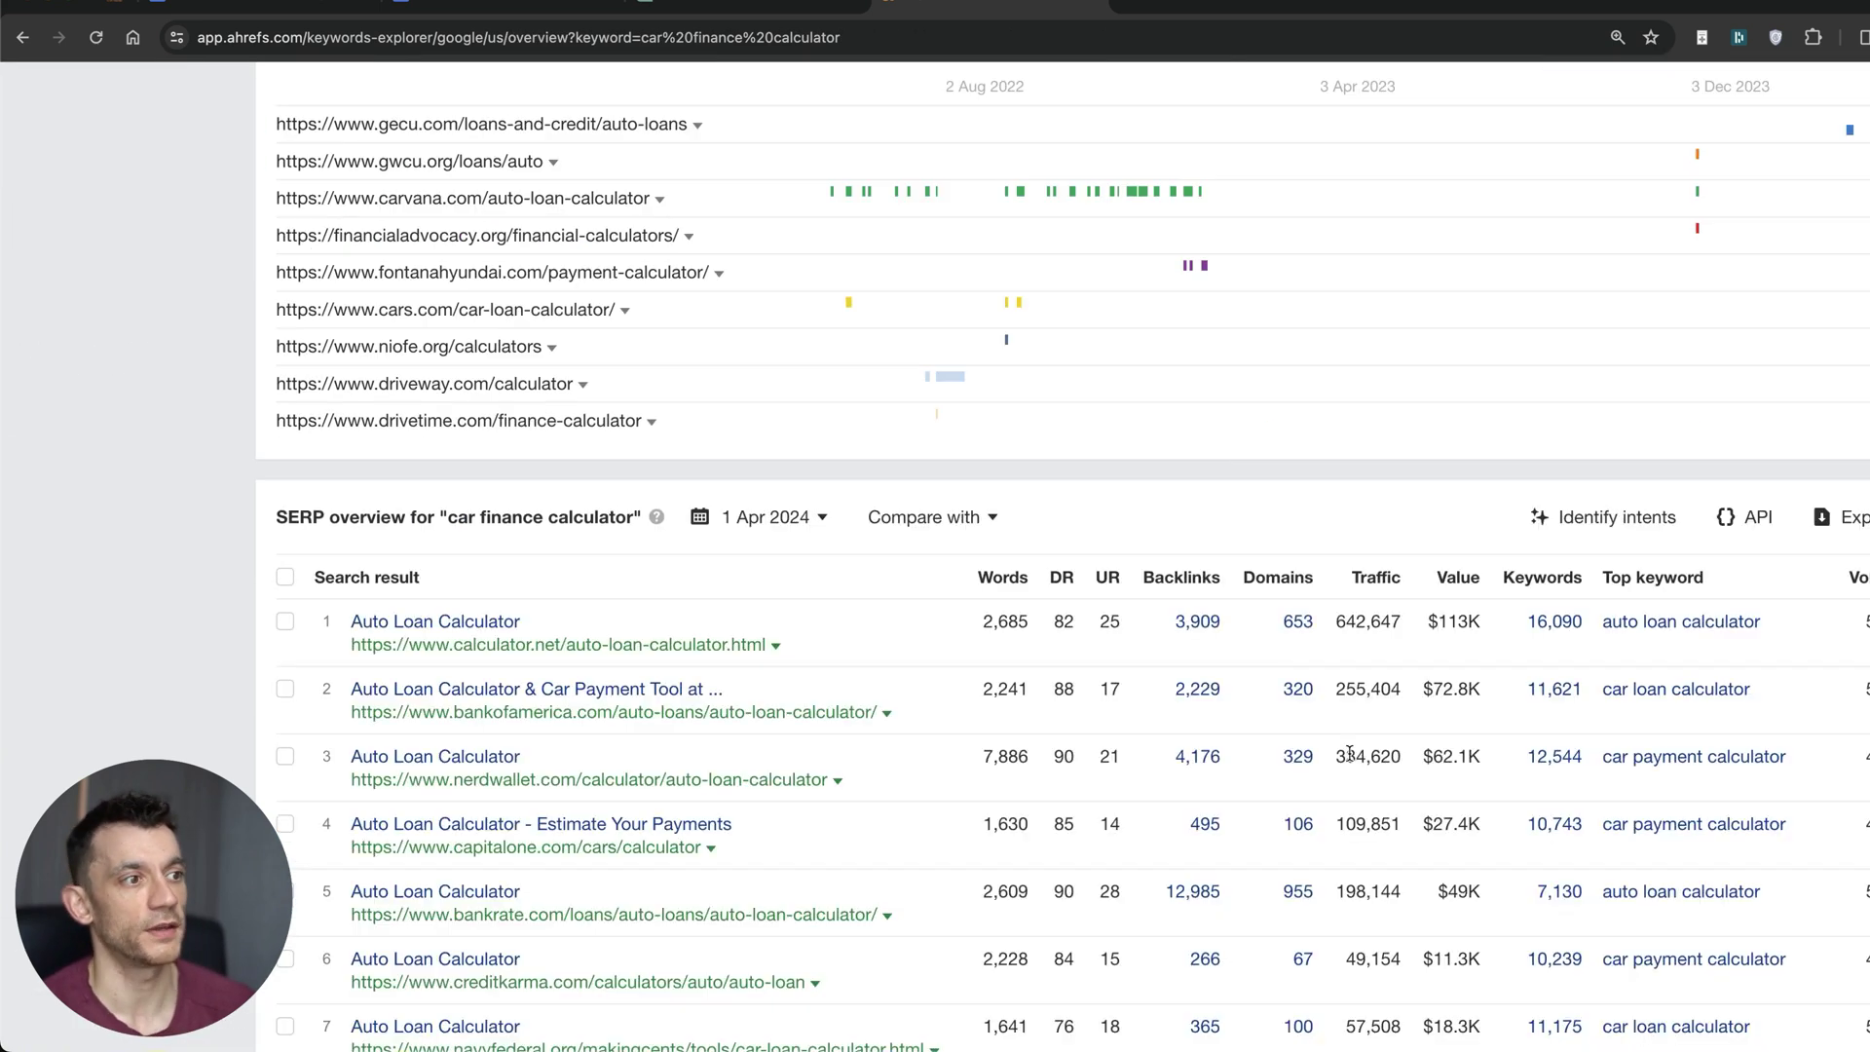
pyautogui.scroll(-5, 1266, 633)
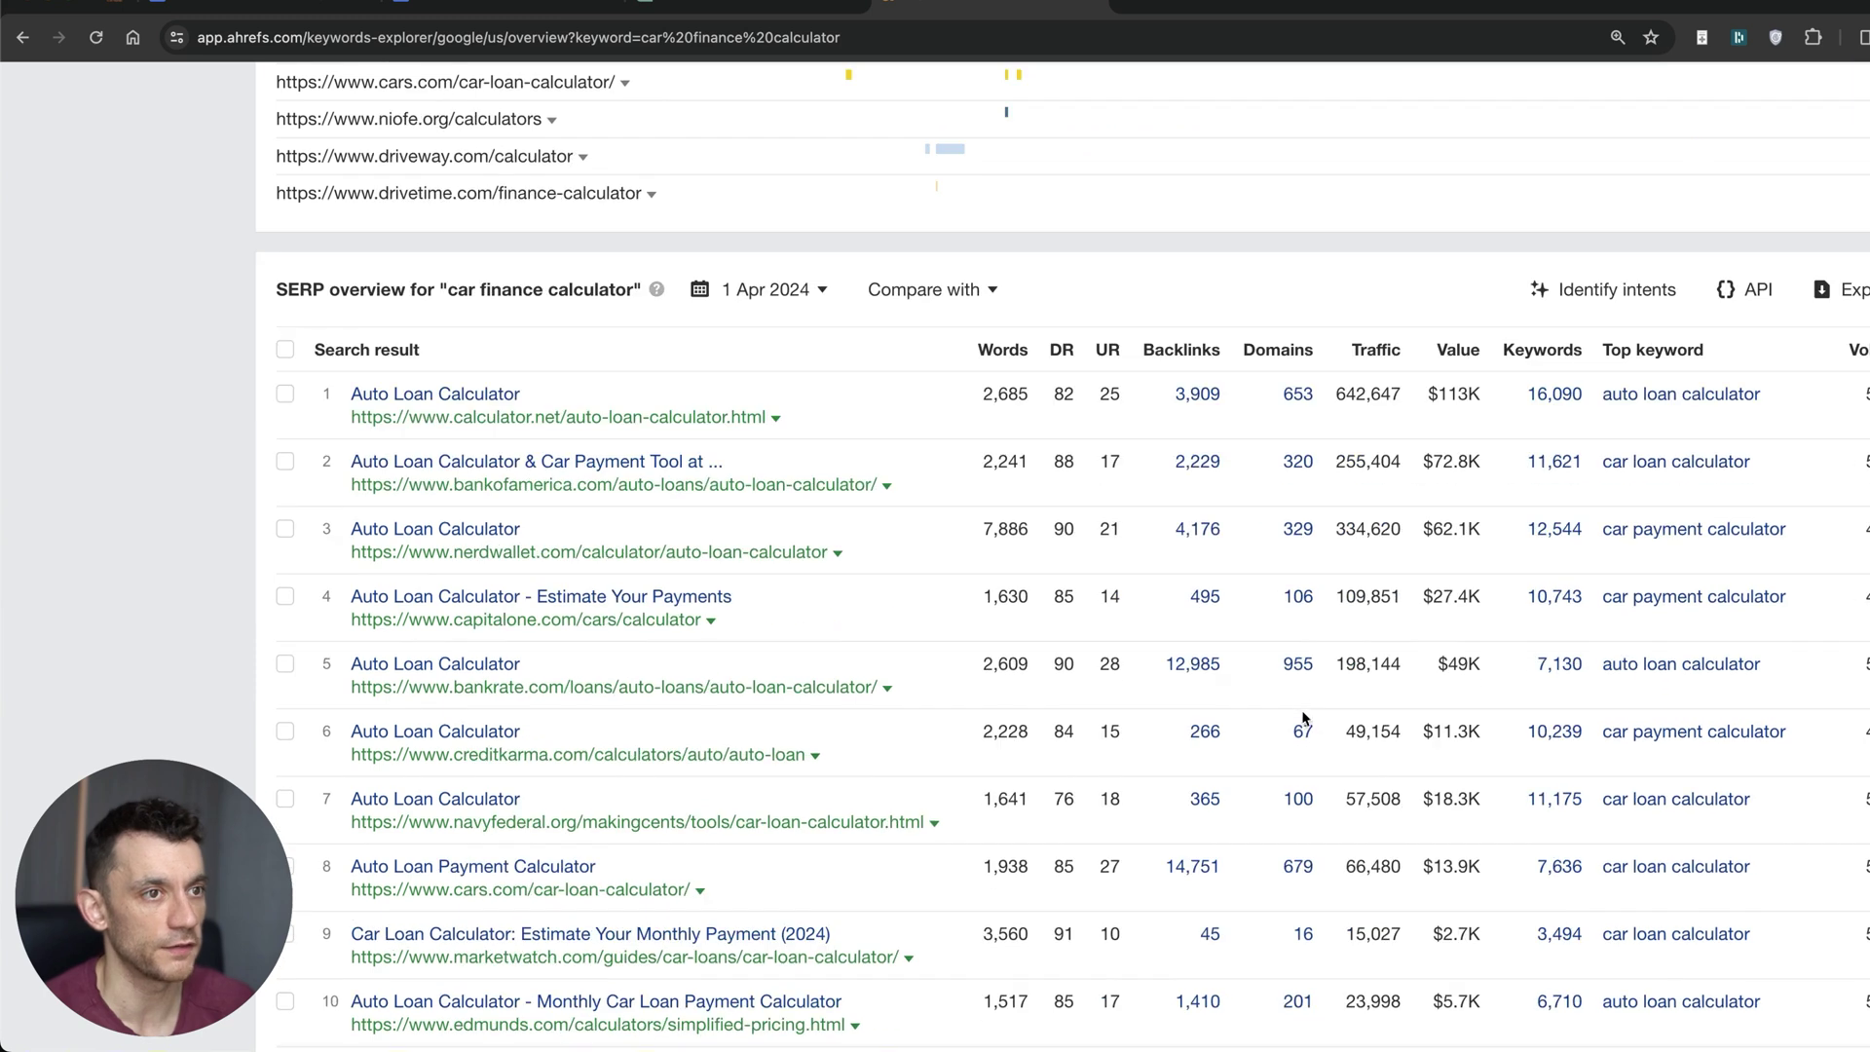
# - Open the backlinks of the top-ranking calculator.net auto loan calculator page and review the referring pages
pyautogui.click(1191, 393)
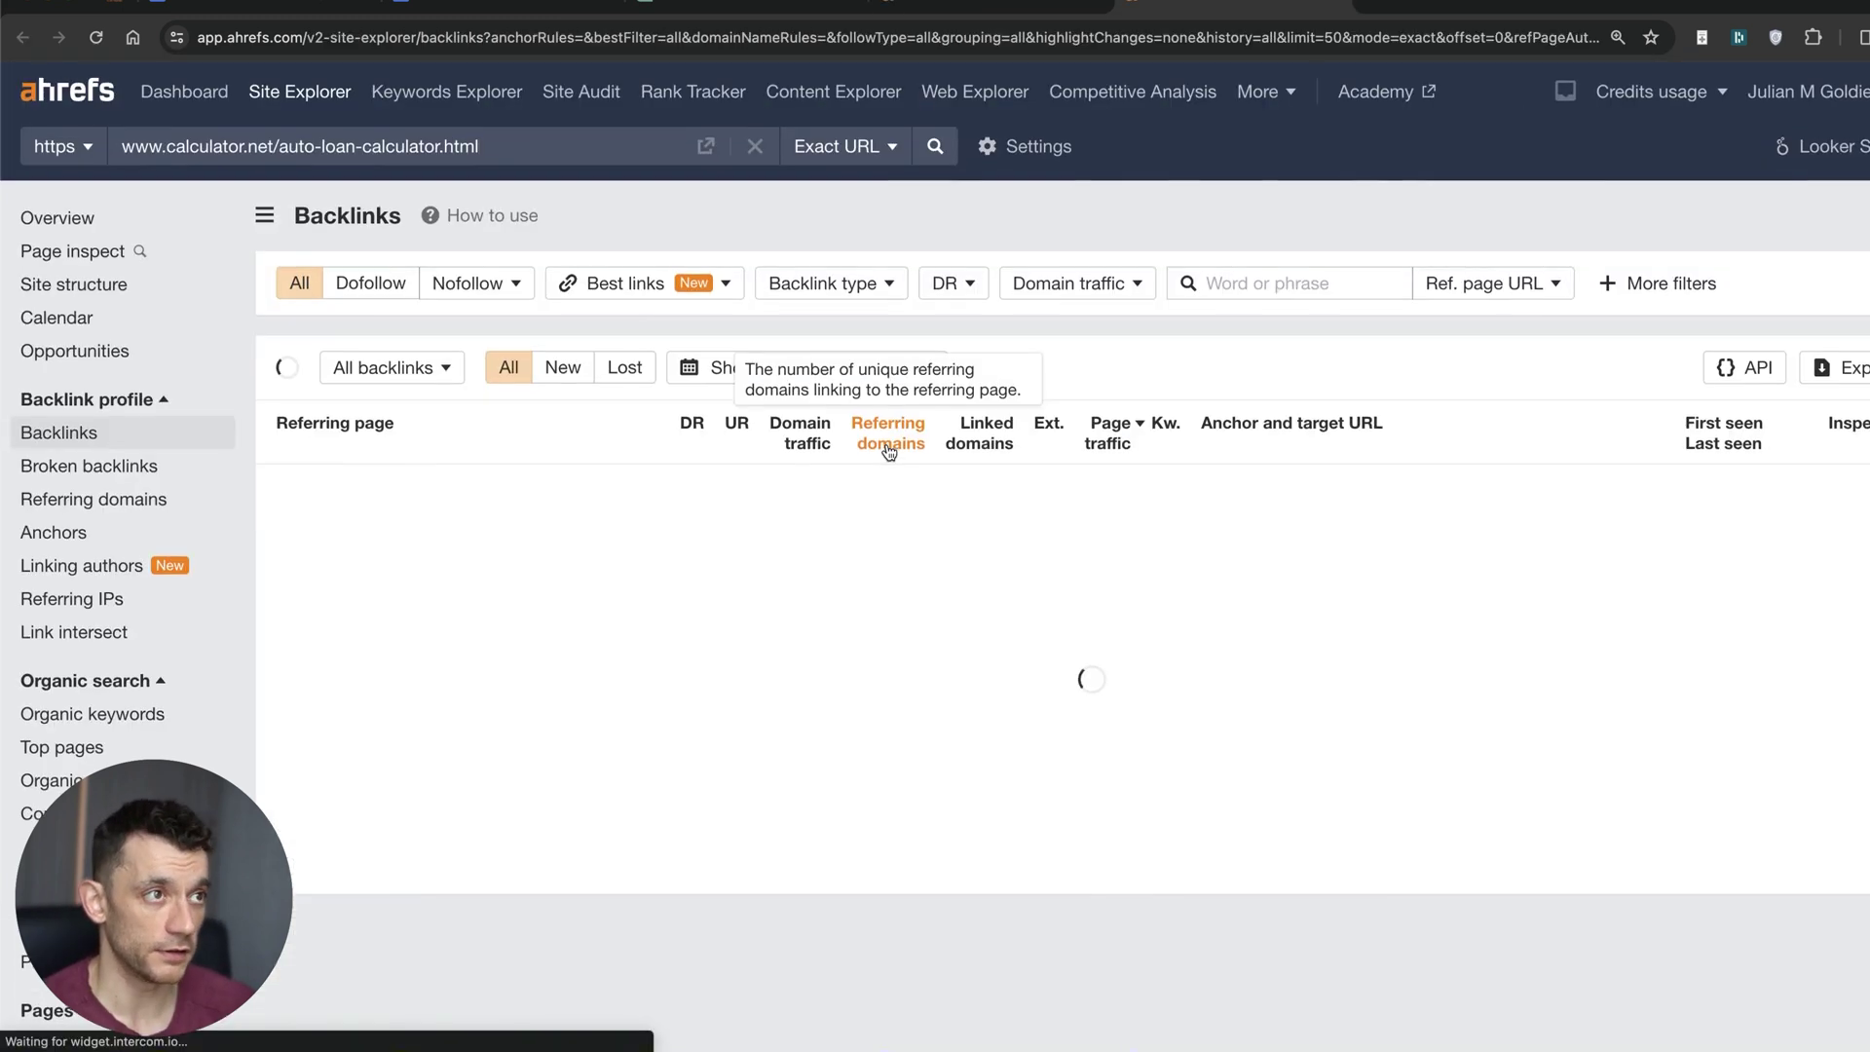
pyautogui.scroll(-12, 889, 451)
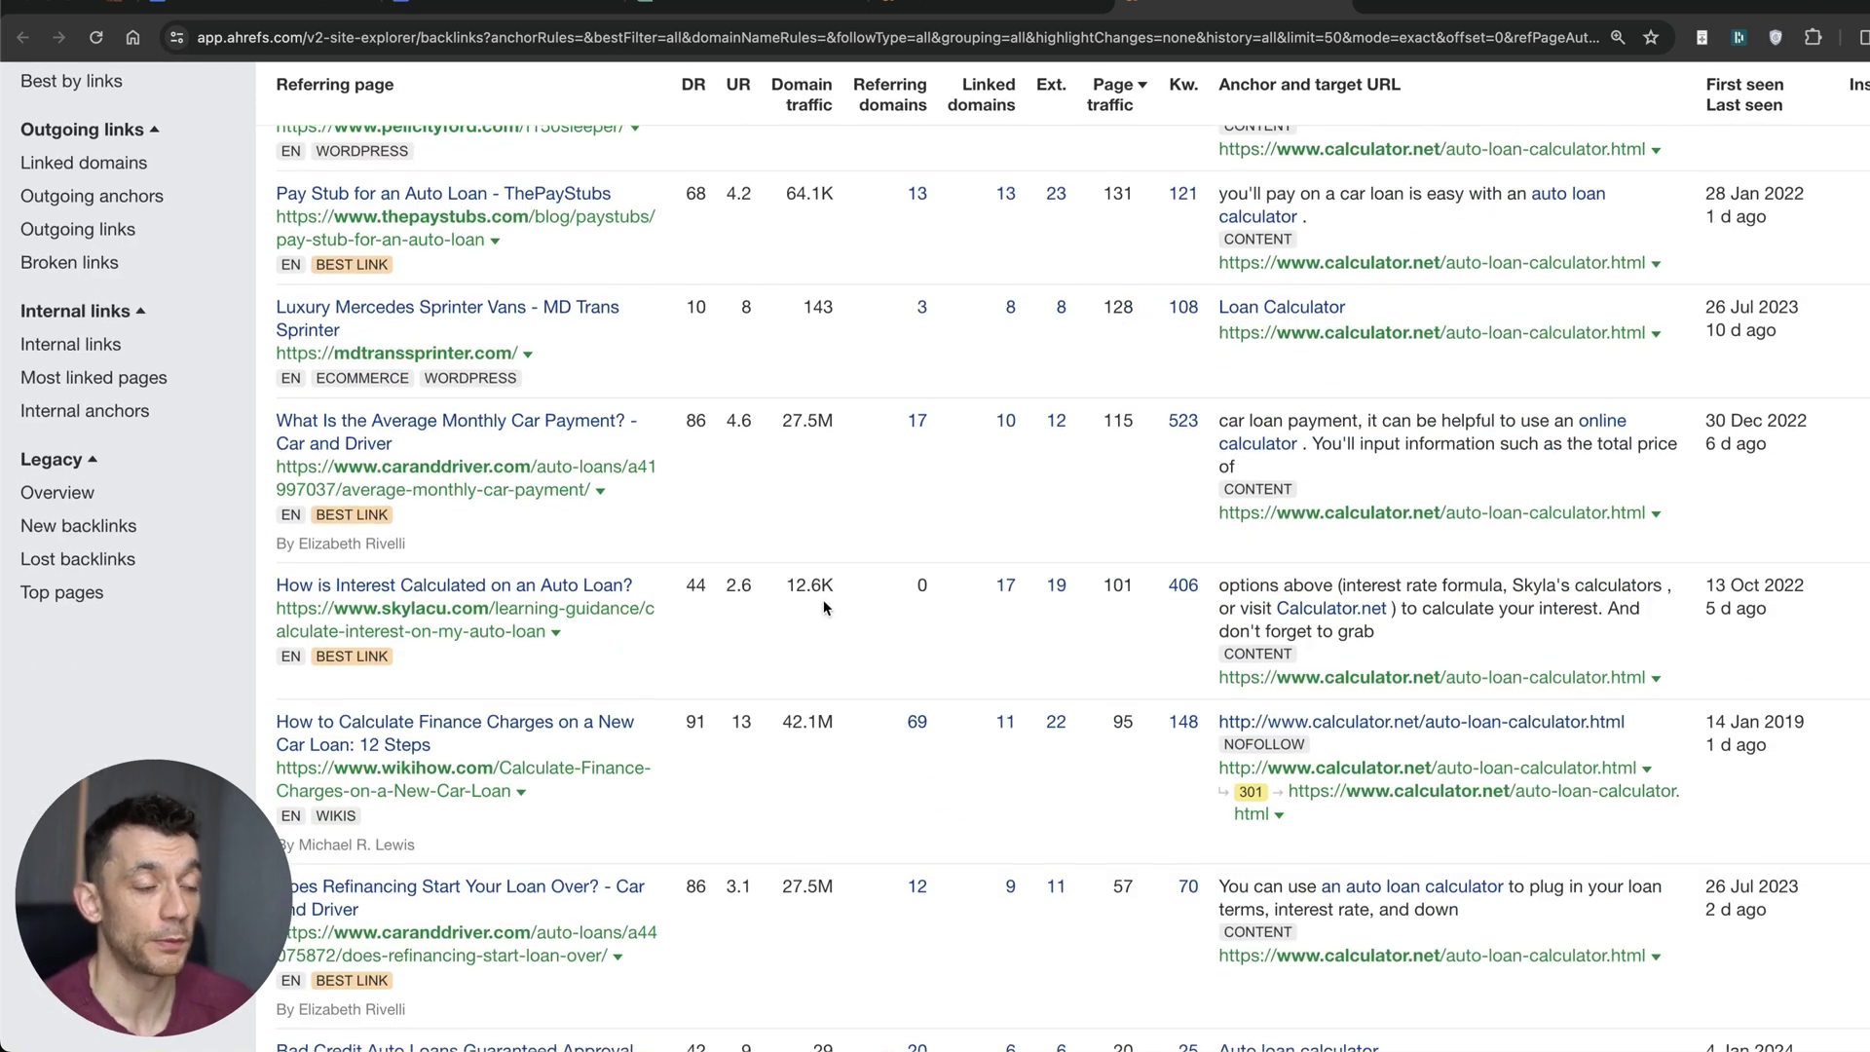
pyautogui.scroll(-3, 704, 563)
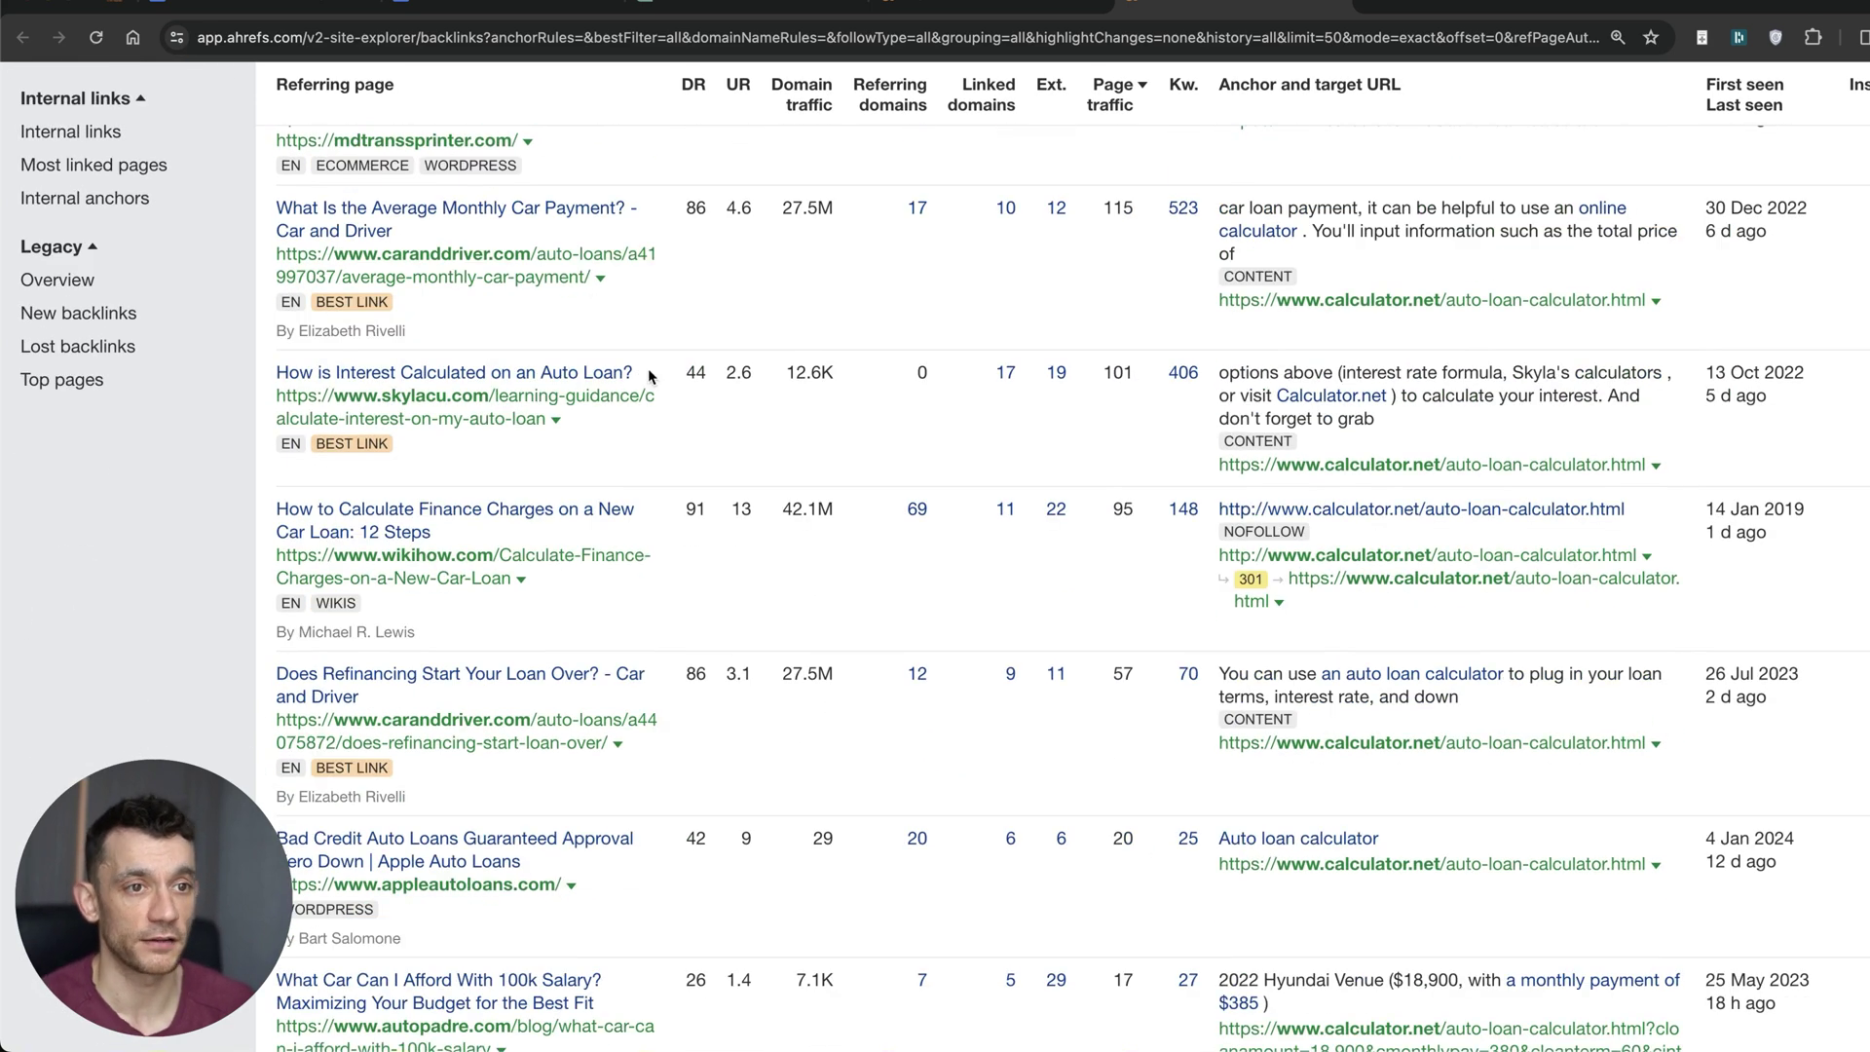
pyautogui.scroll(15, 701, 546)
# - Return to the method document and highlight the PROCESS item "Get ChatGPT to create the calculator"
pyautogui.click(505, 7)
pyautogui.tripleClick(1287, 664)
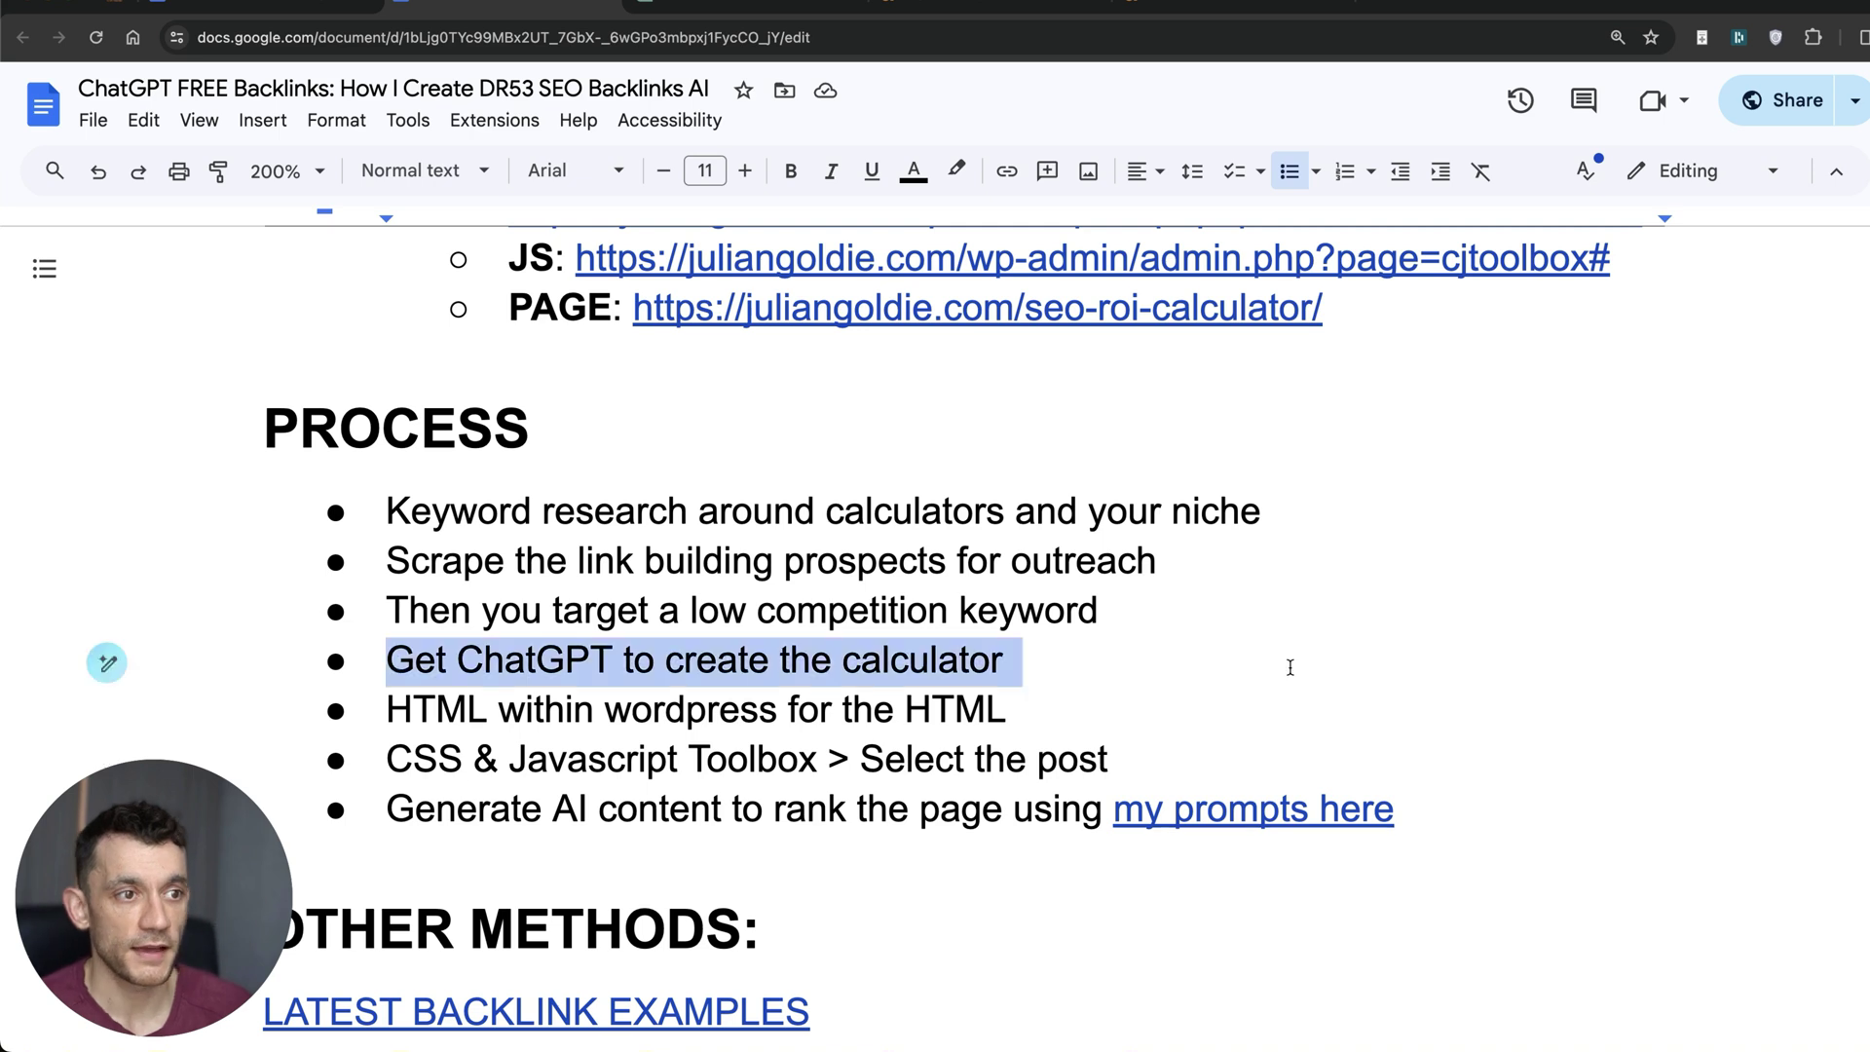
# - Highlight the SEO ROI Calculator prompt under the LINK BUILDING BAIT CALCULATOR METHOD heading in the method document
pyautogui.moveTo(1283, 661); pyautogui.dragTo(1198, 743)
pyautogui.scroll(7, 208, 497)
pyautogui.moveTo(208, 497); pyautogui.dragTo(1344, 764)
pyautogui.click(932, 686)
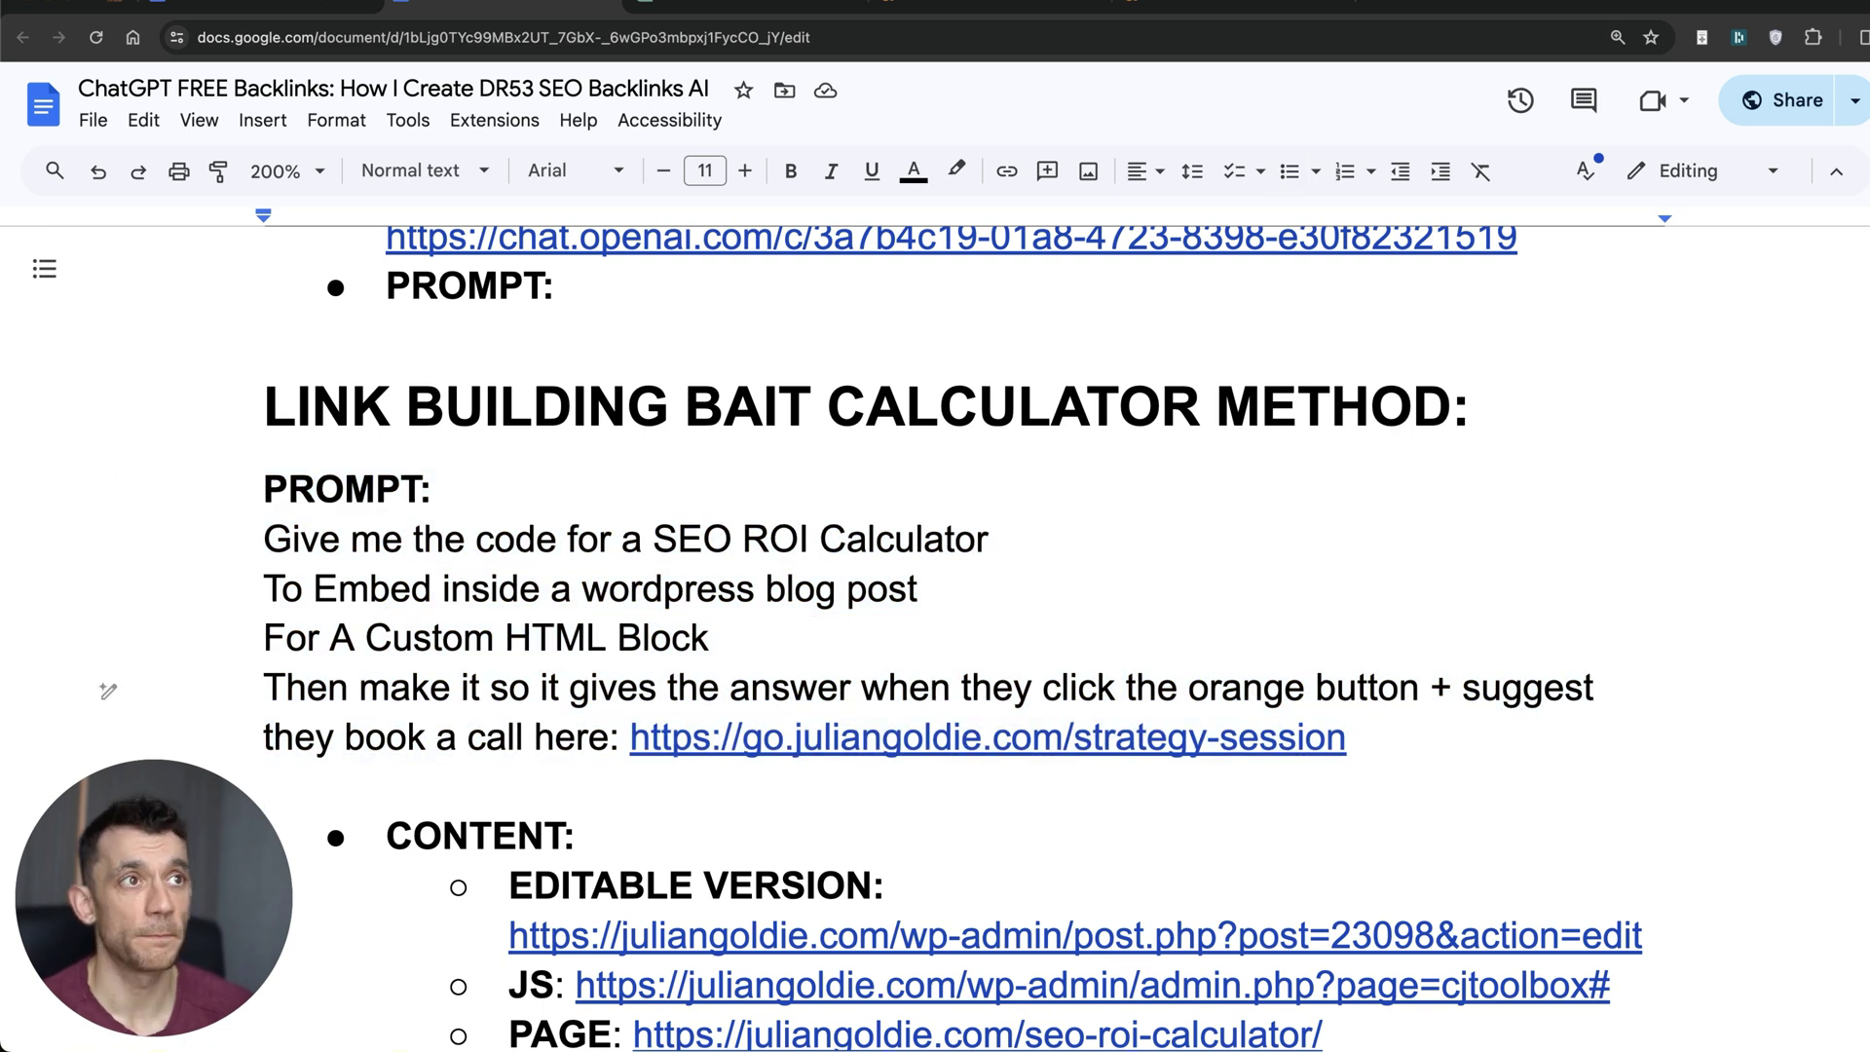
# - Open the method document in another tab and look over its opening SEO options and calculator method section
pyautogui.click(482, 36)
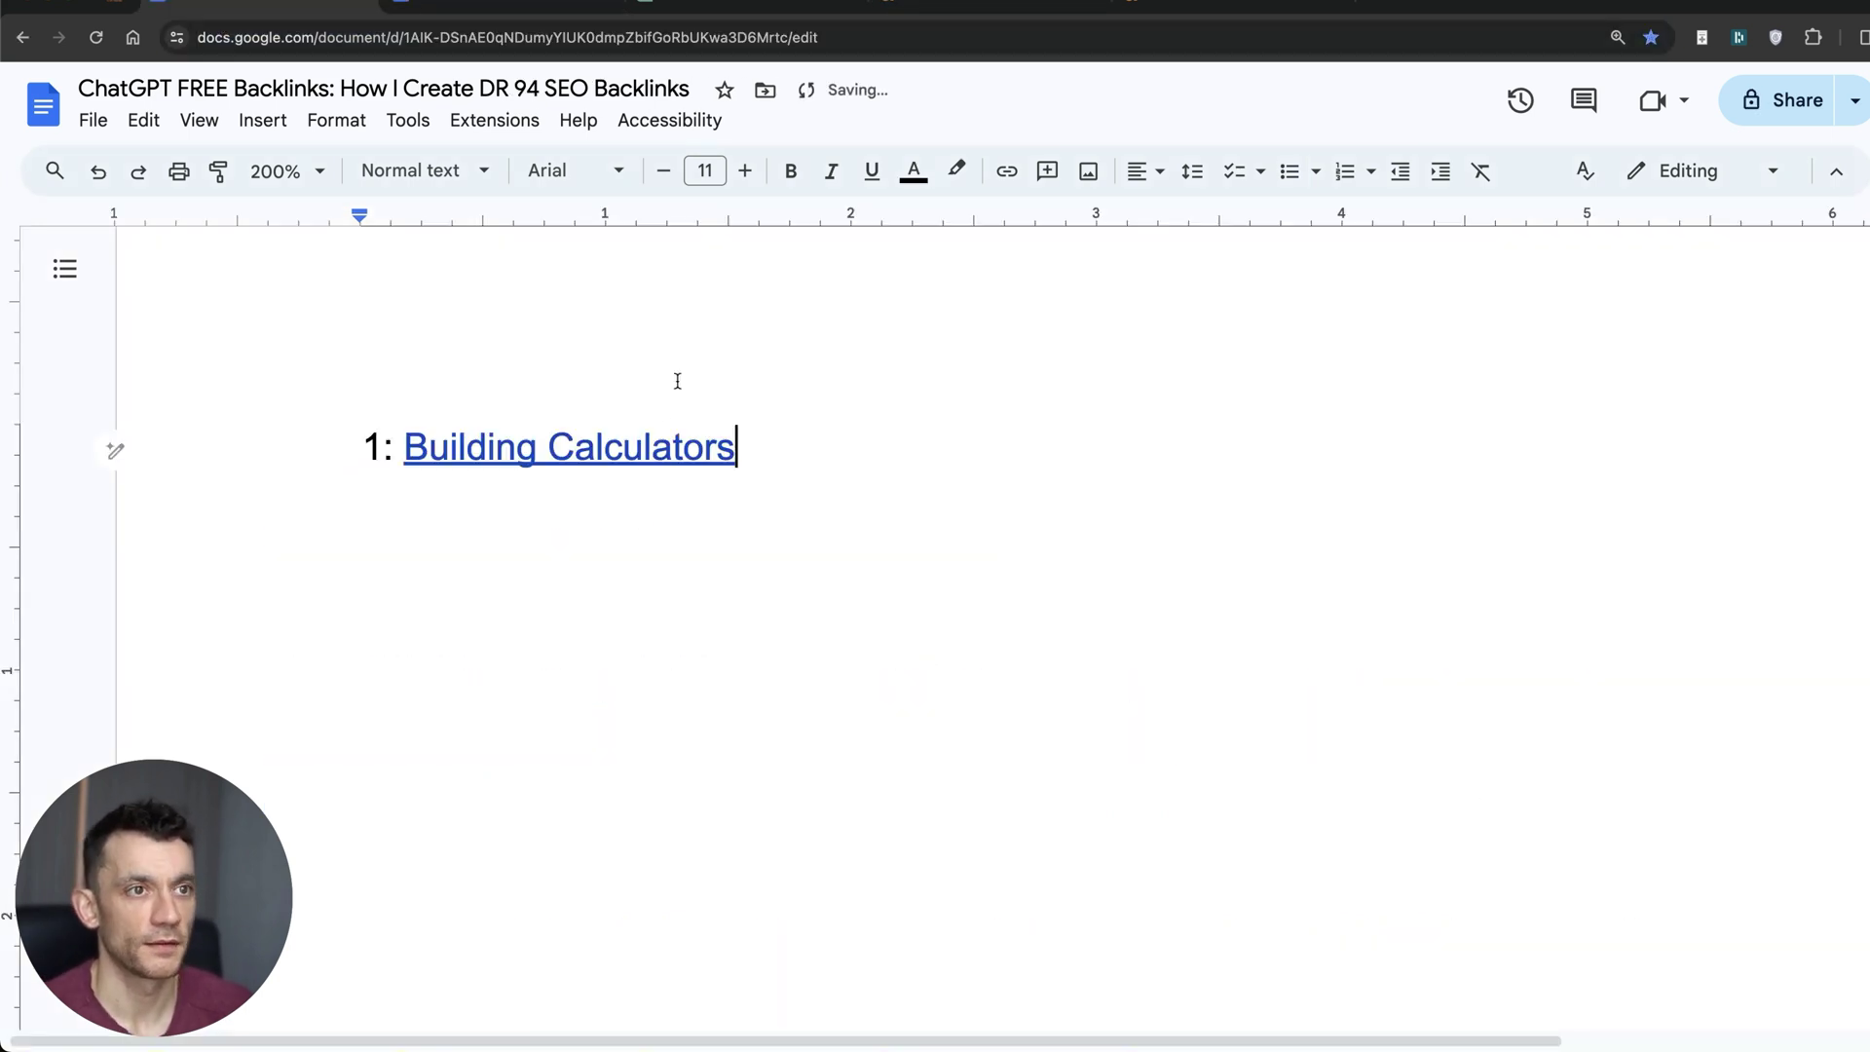
pyautogui.click(628, 443)
pyautogui.click(615, 494)
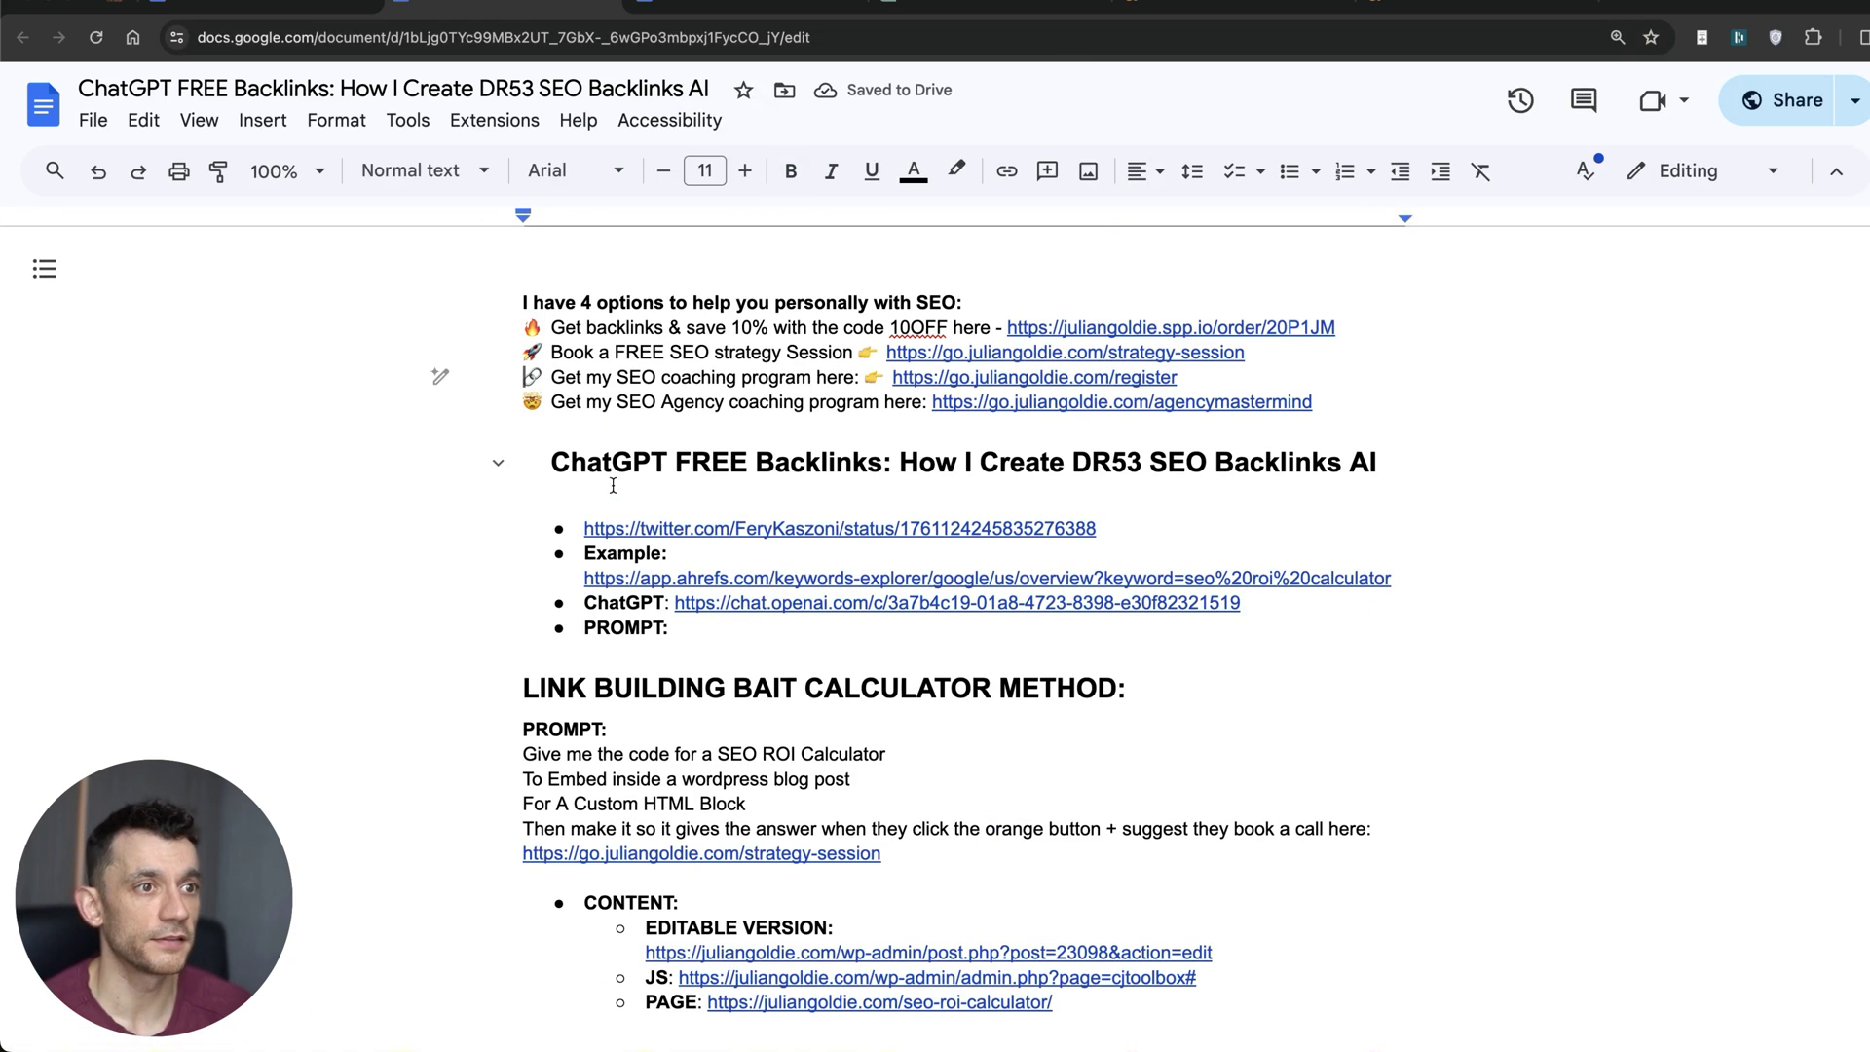
pyautogui.tripleClick(601, 300)
pyautogui.scroll(-1, 891, 855)
pyautogui.scroll(-8, 933, 639)
pyautogui.scroll(9, 780, 302)
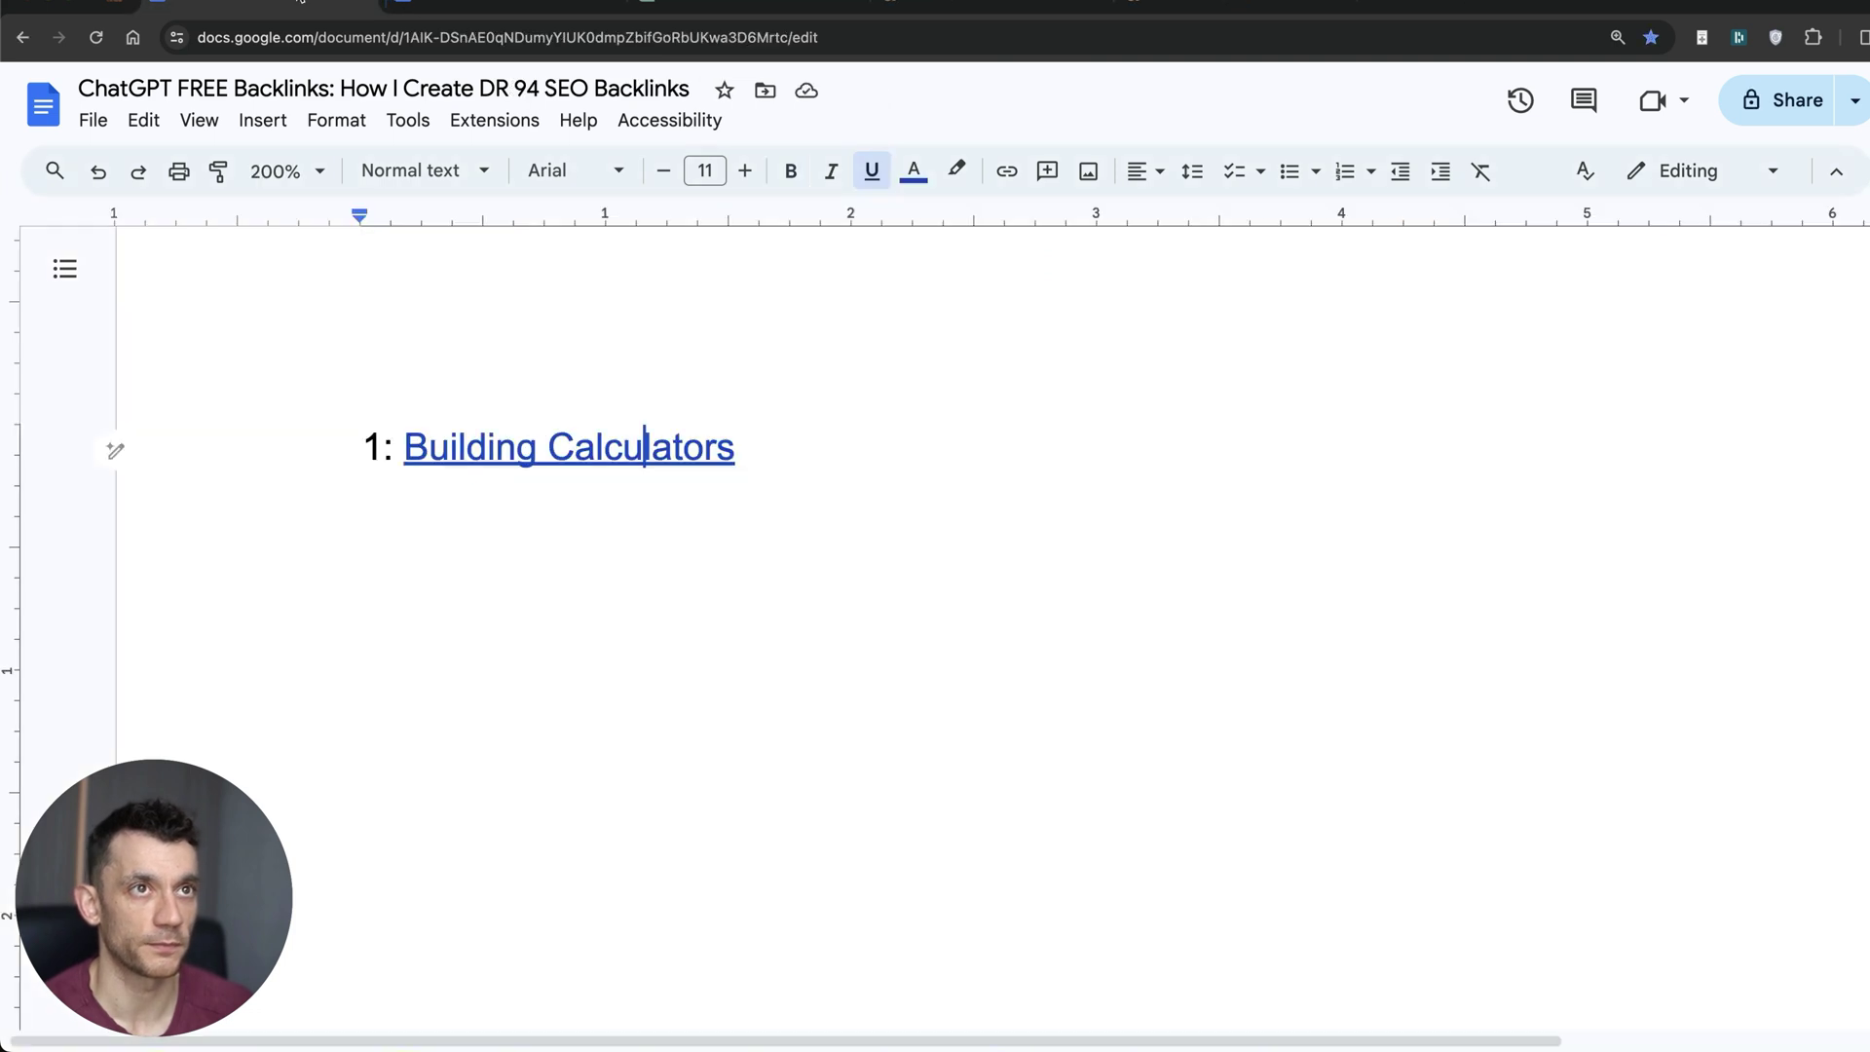
# - Switch to the "How I Create DR 94 SEO Backlinks" document and highlight the item "2: Linkable Assets"
pyautogui.scroll(-2, 534, 322)
pyautogui.moveTo(707, 321); pyautogui.dragTo(358, 338)
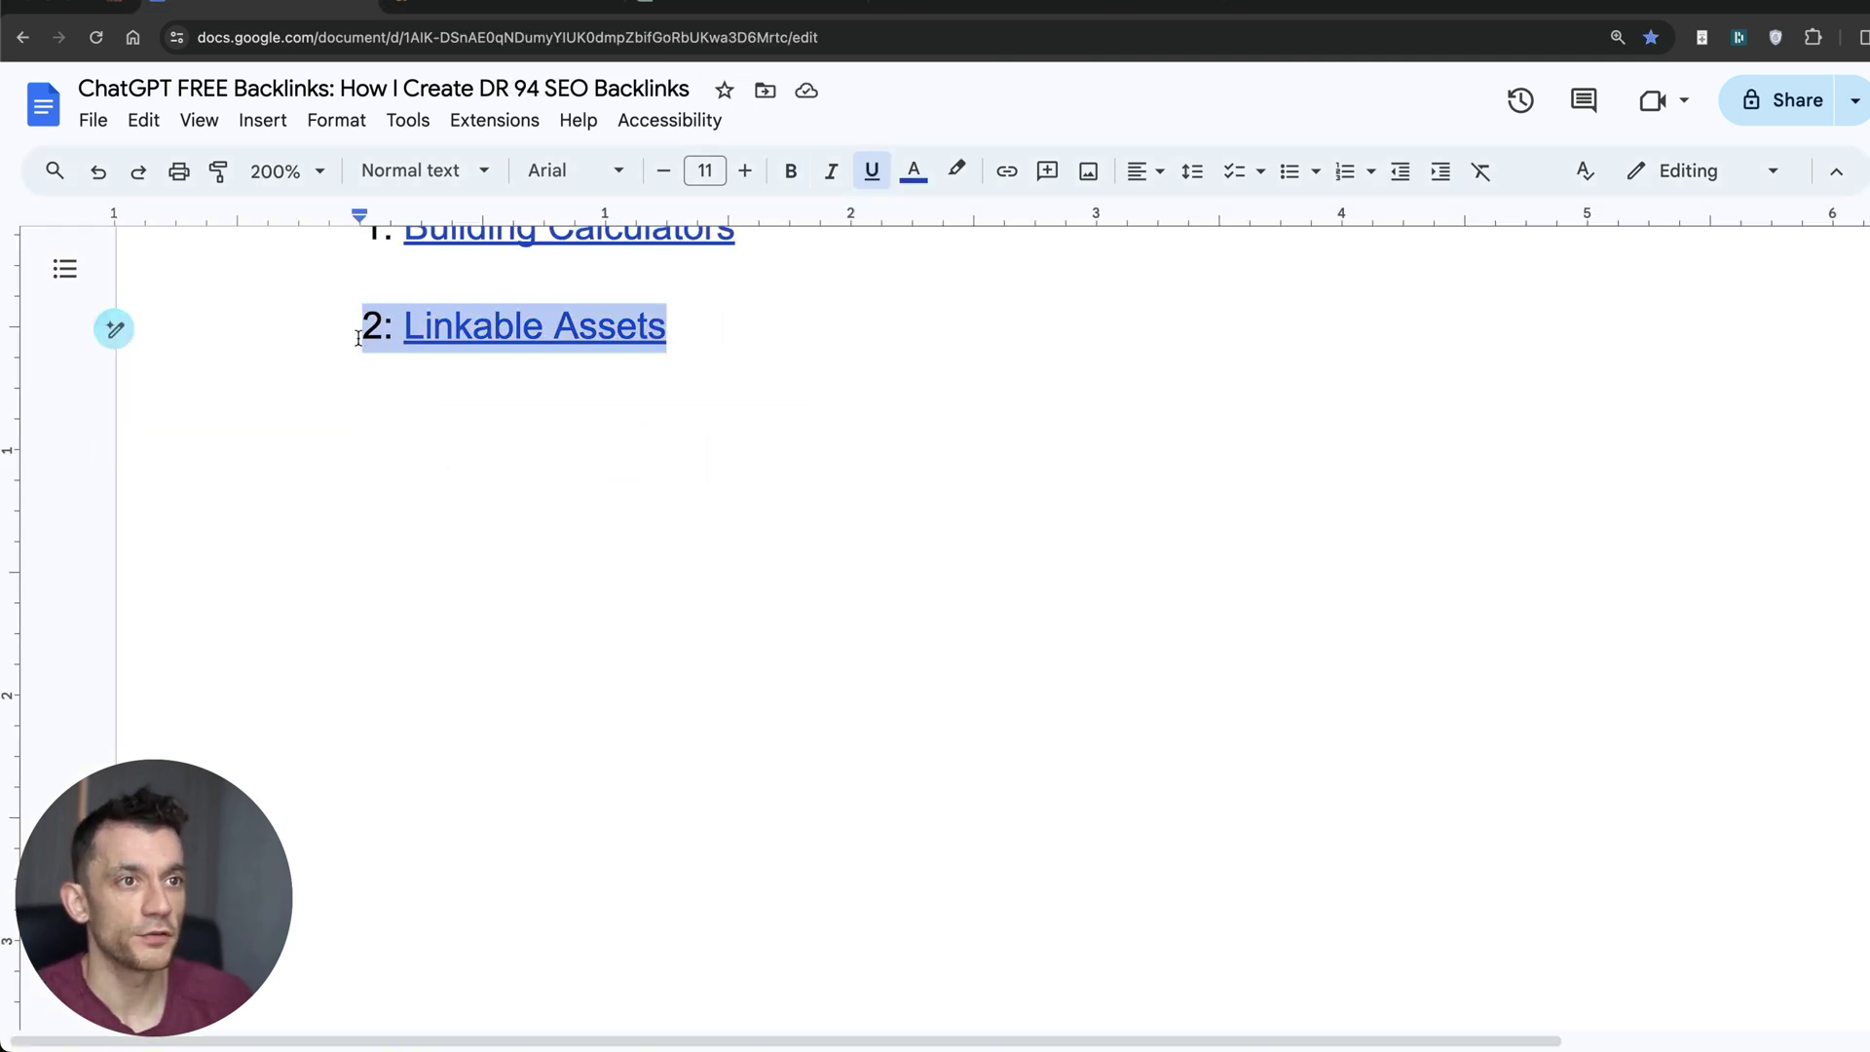
pyautogui.scroll(1, 564, 488)
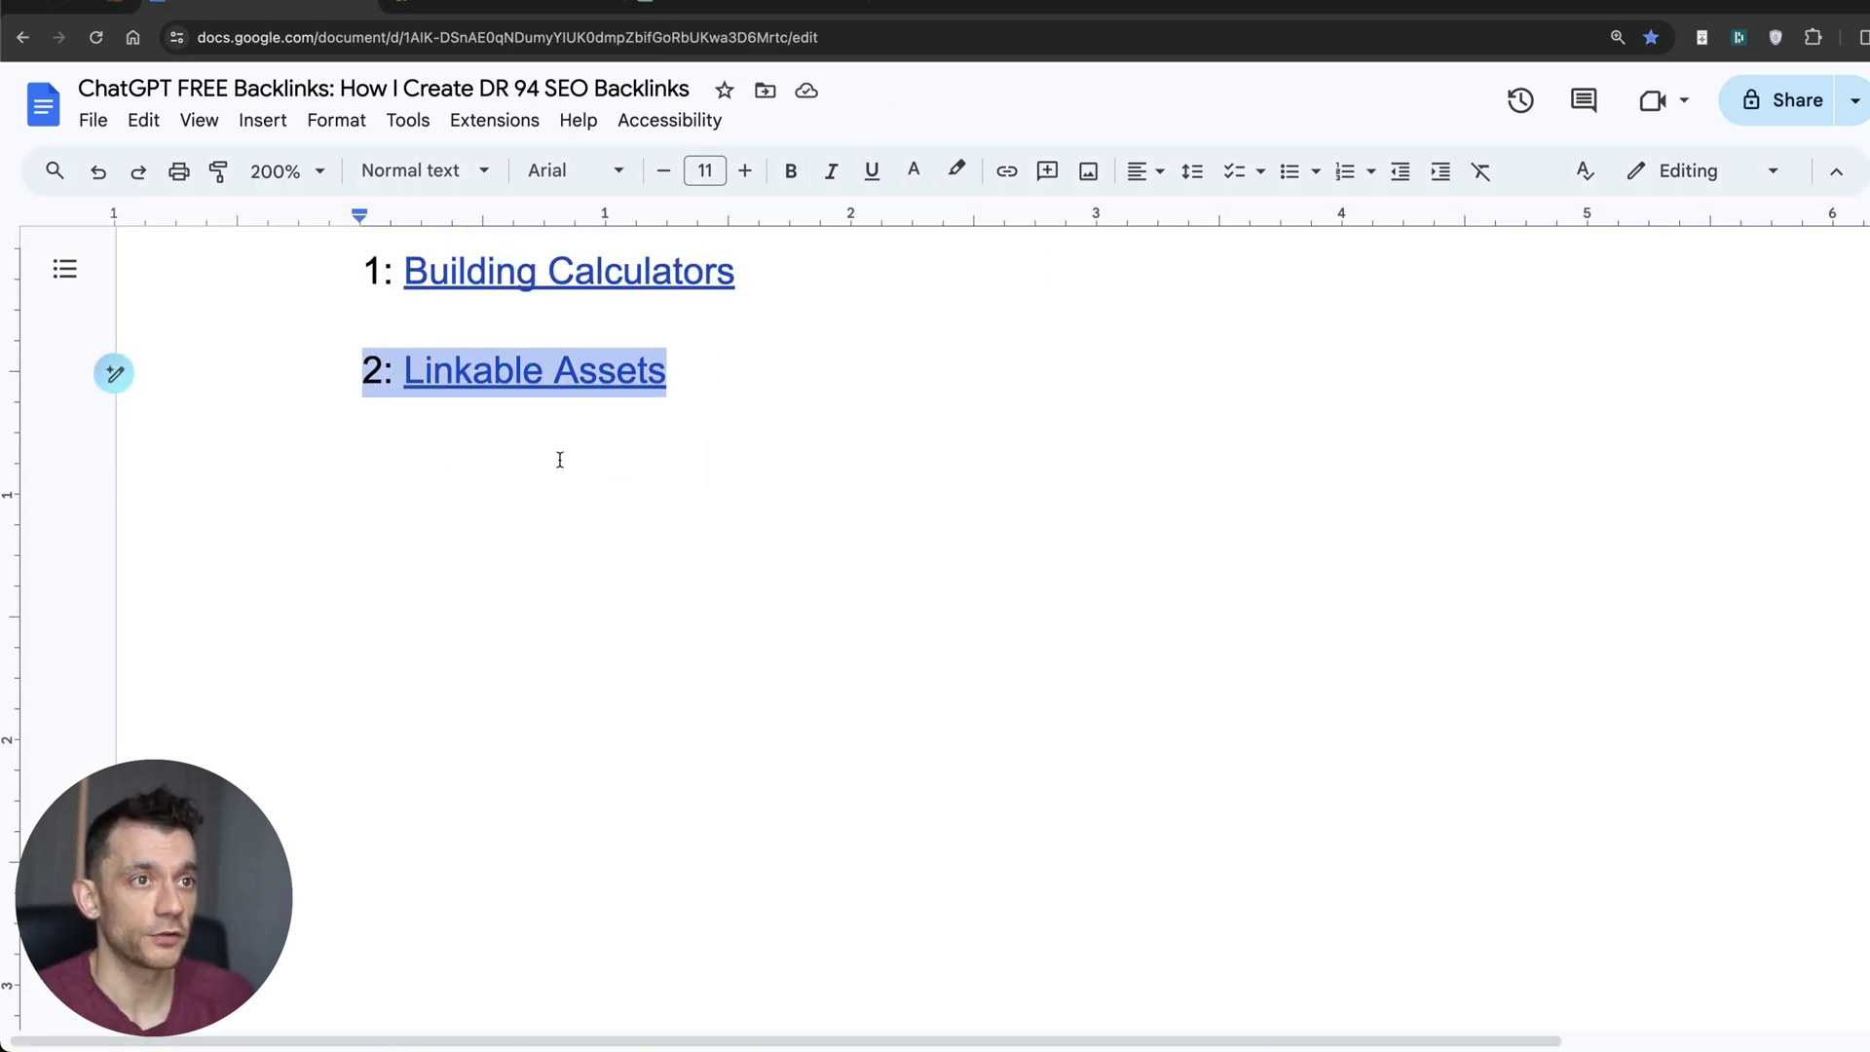
# - Switch to Ahrefs Site Explorer's Best by links report for backlinko.com and examine the pages with the most referring domains
pyautogui.click(429, 6)
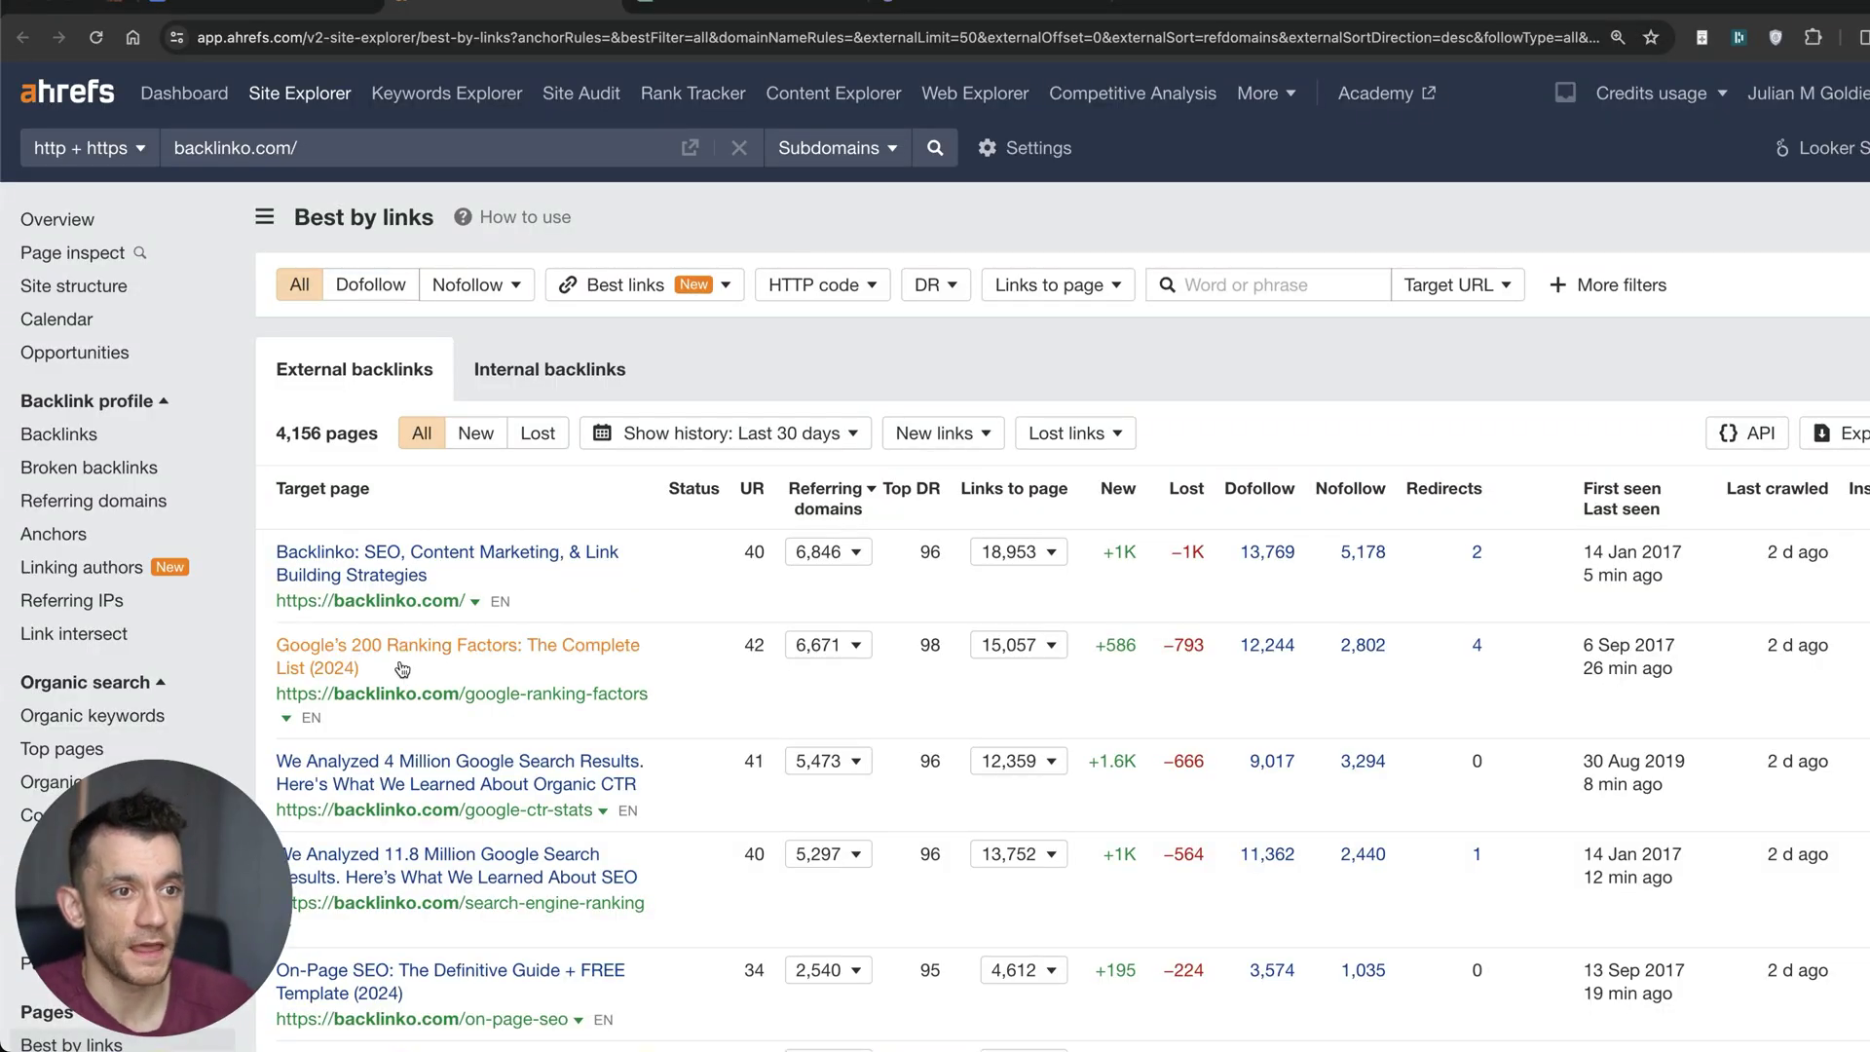
pyautogui.scroll(-1, 957, 618)
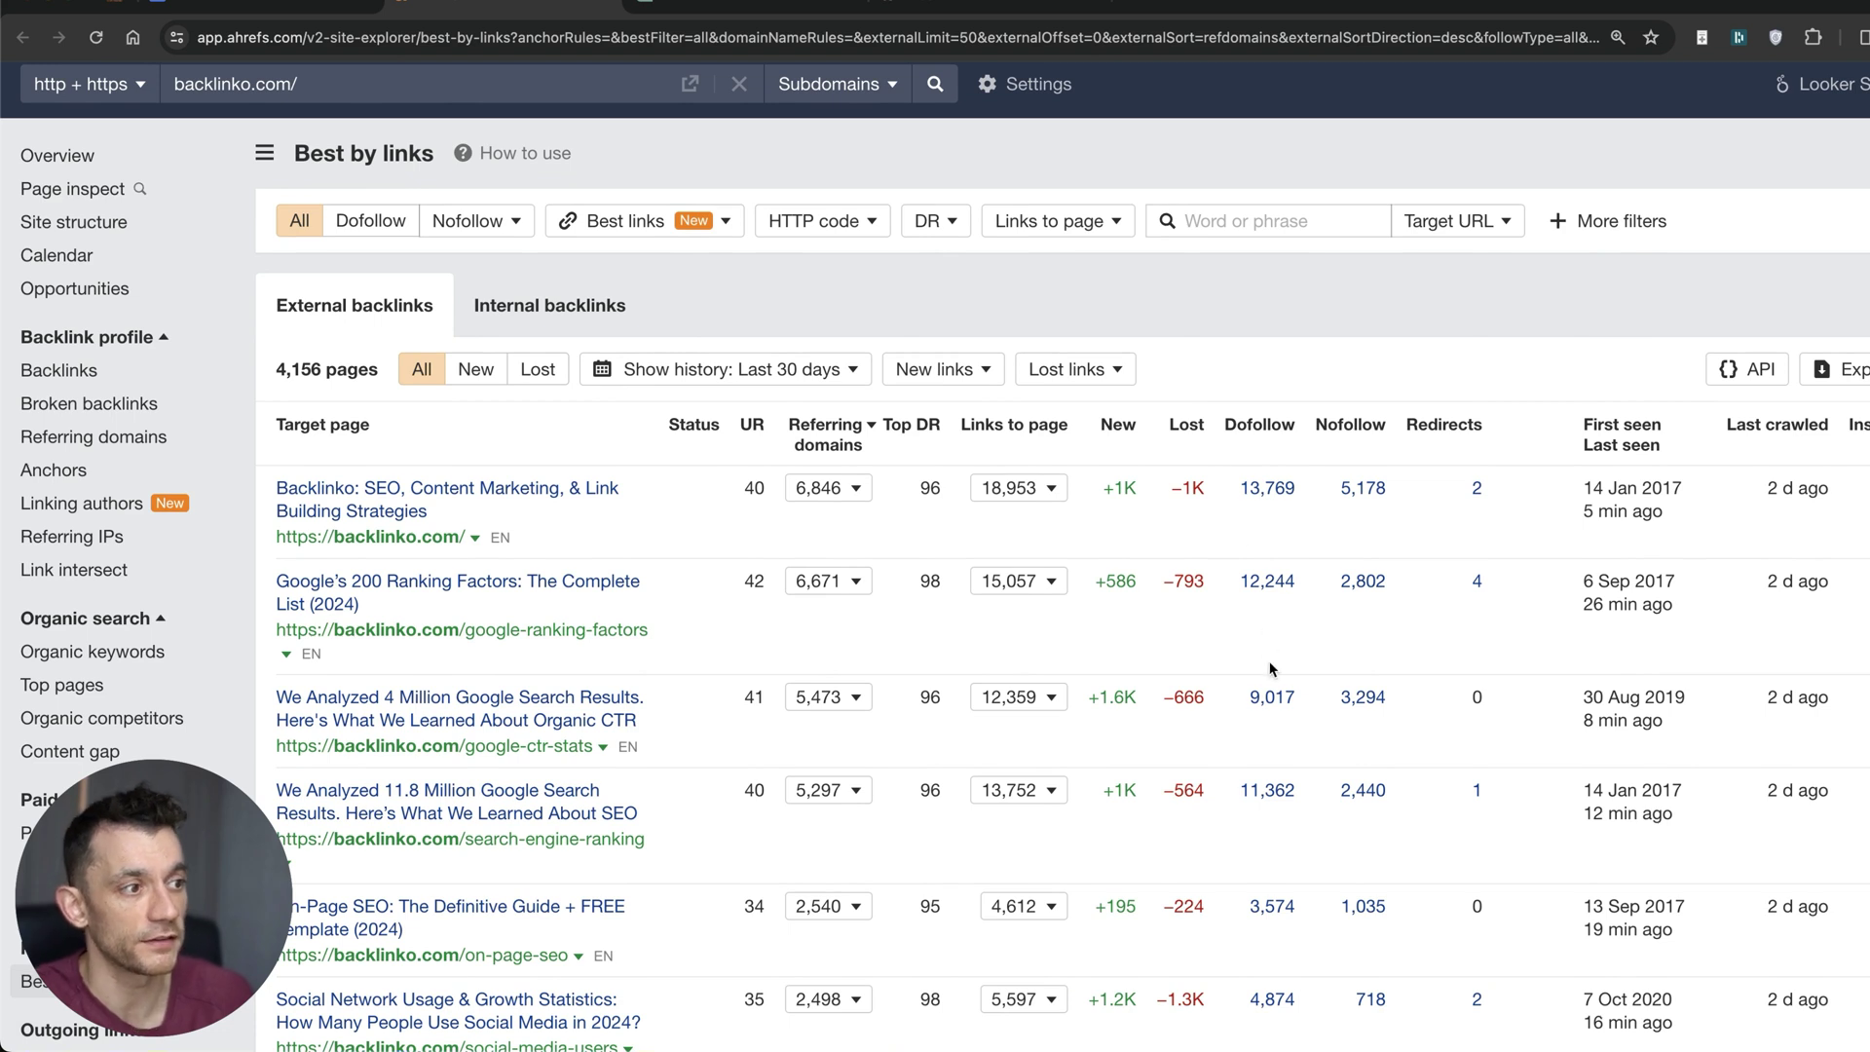
pyautogui.scroll(-3, 570, 722)
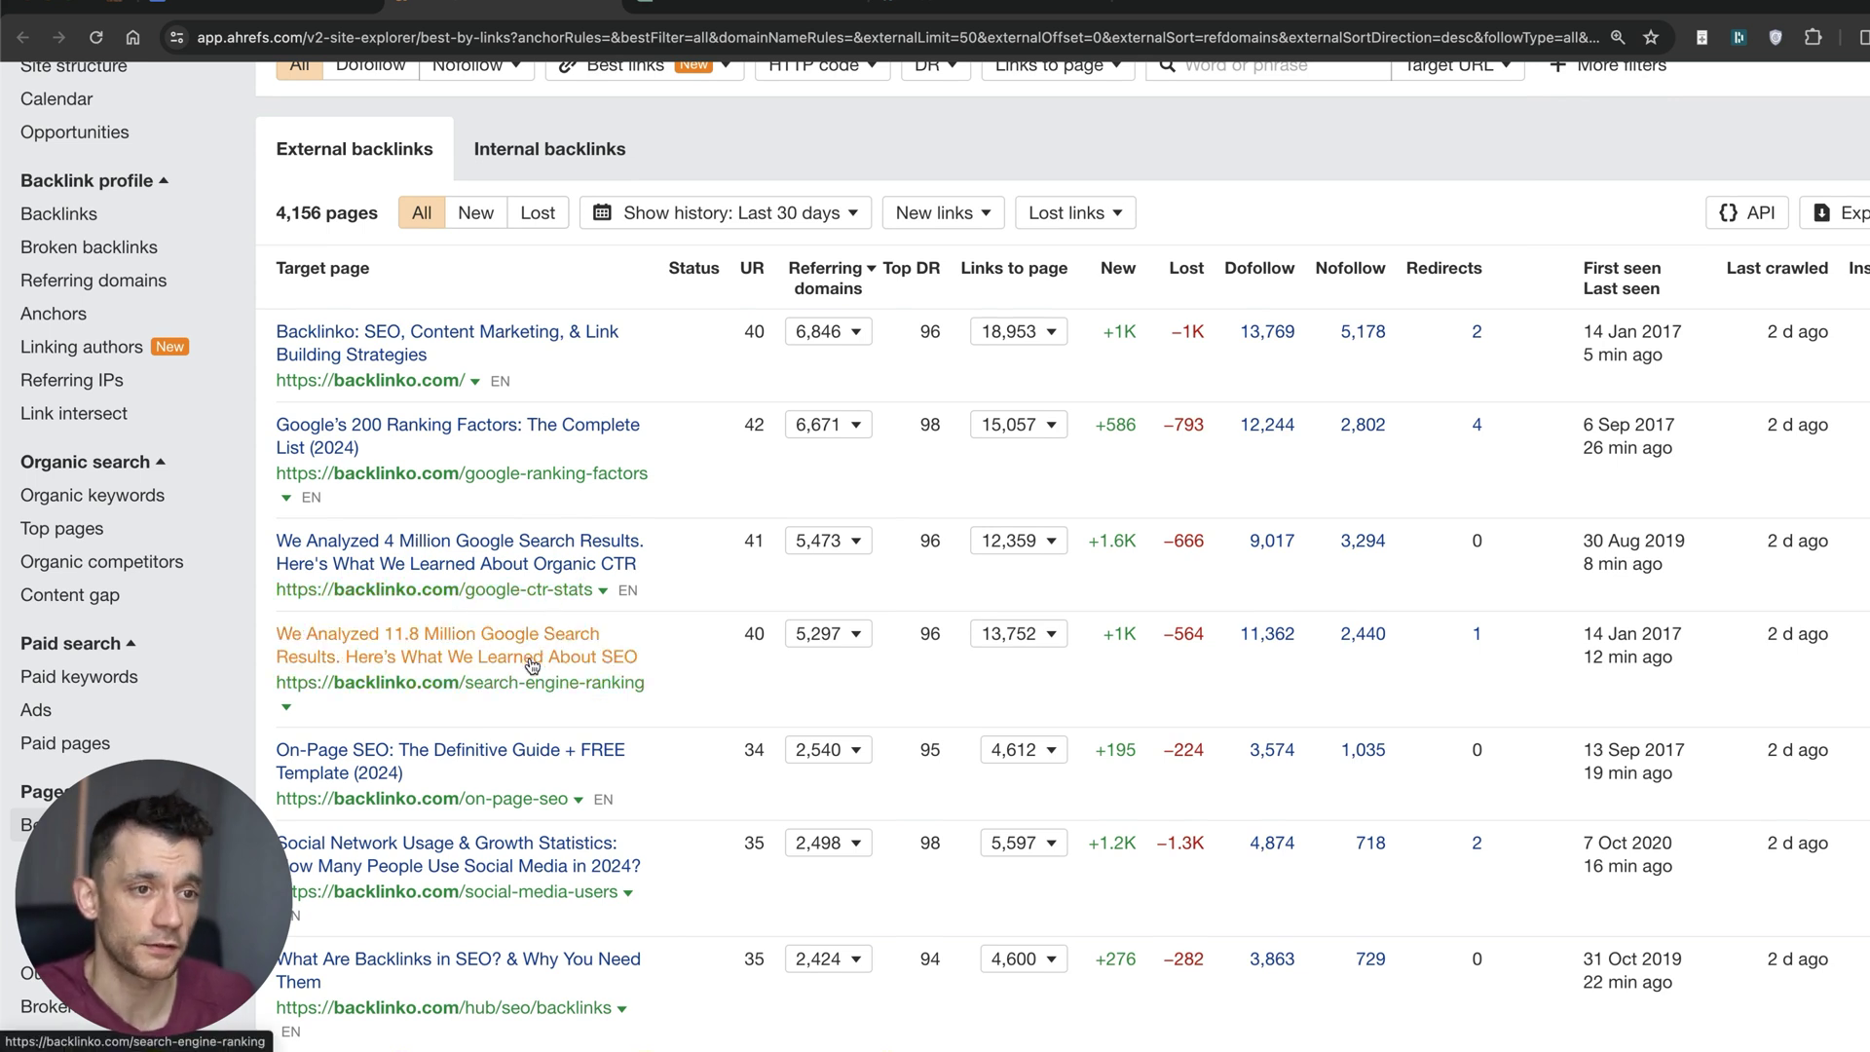
pyautogui.scroll(-5, 522, 655)
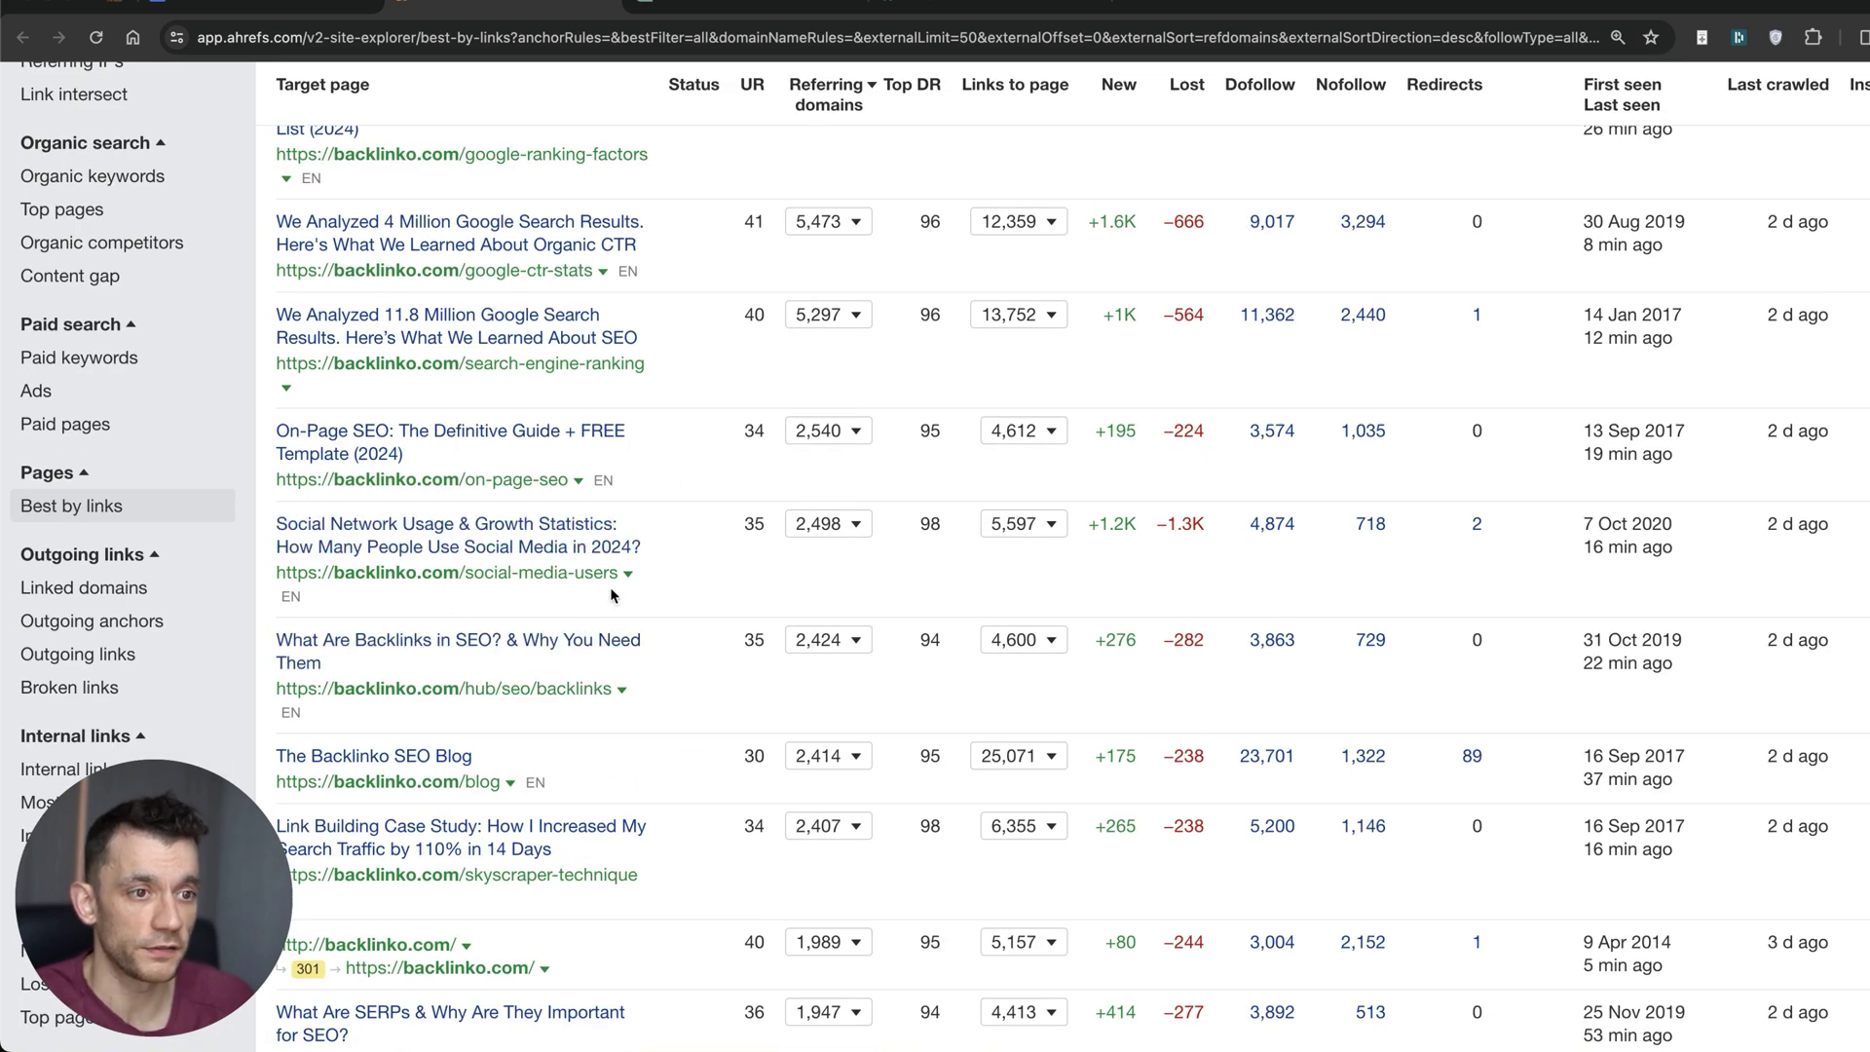
pyautogui.scroll(-4, 540, 555)
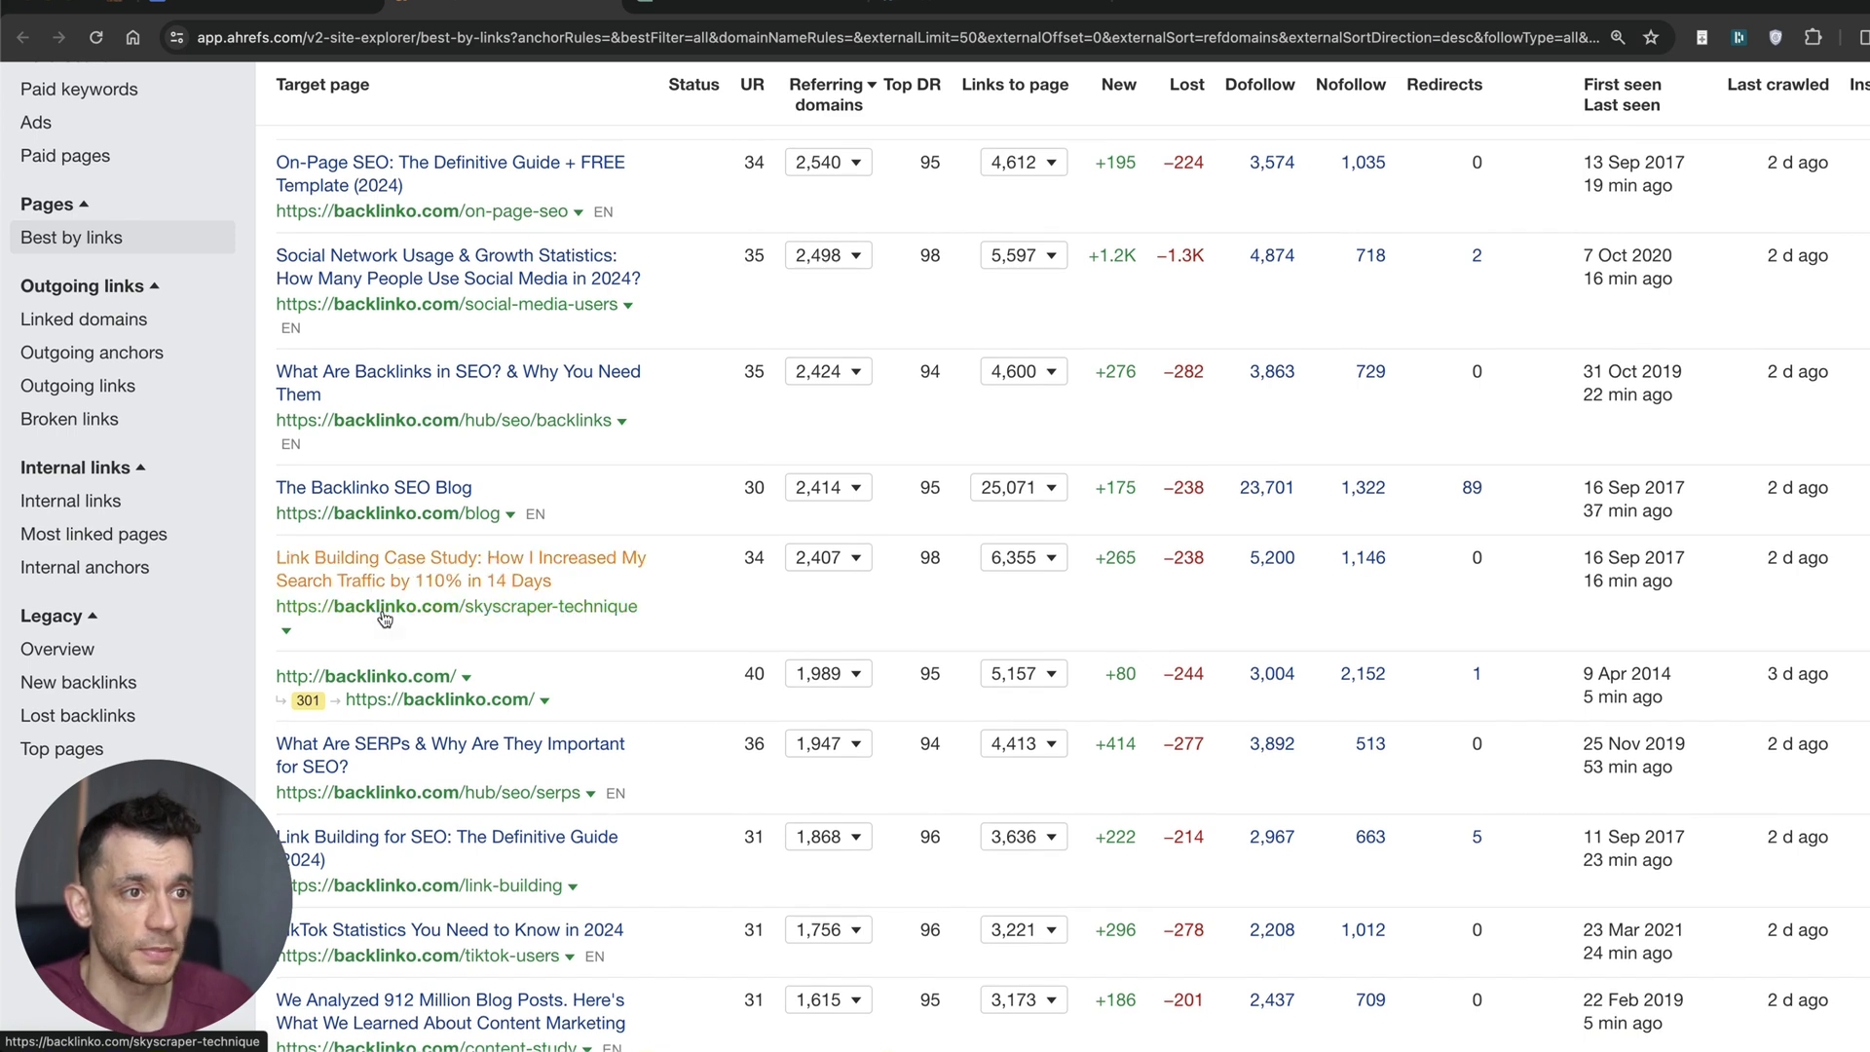
pyautogui.scroll(1, 699, 604)
pyautogui.scroll(10, 699, 604)
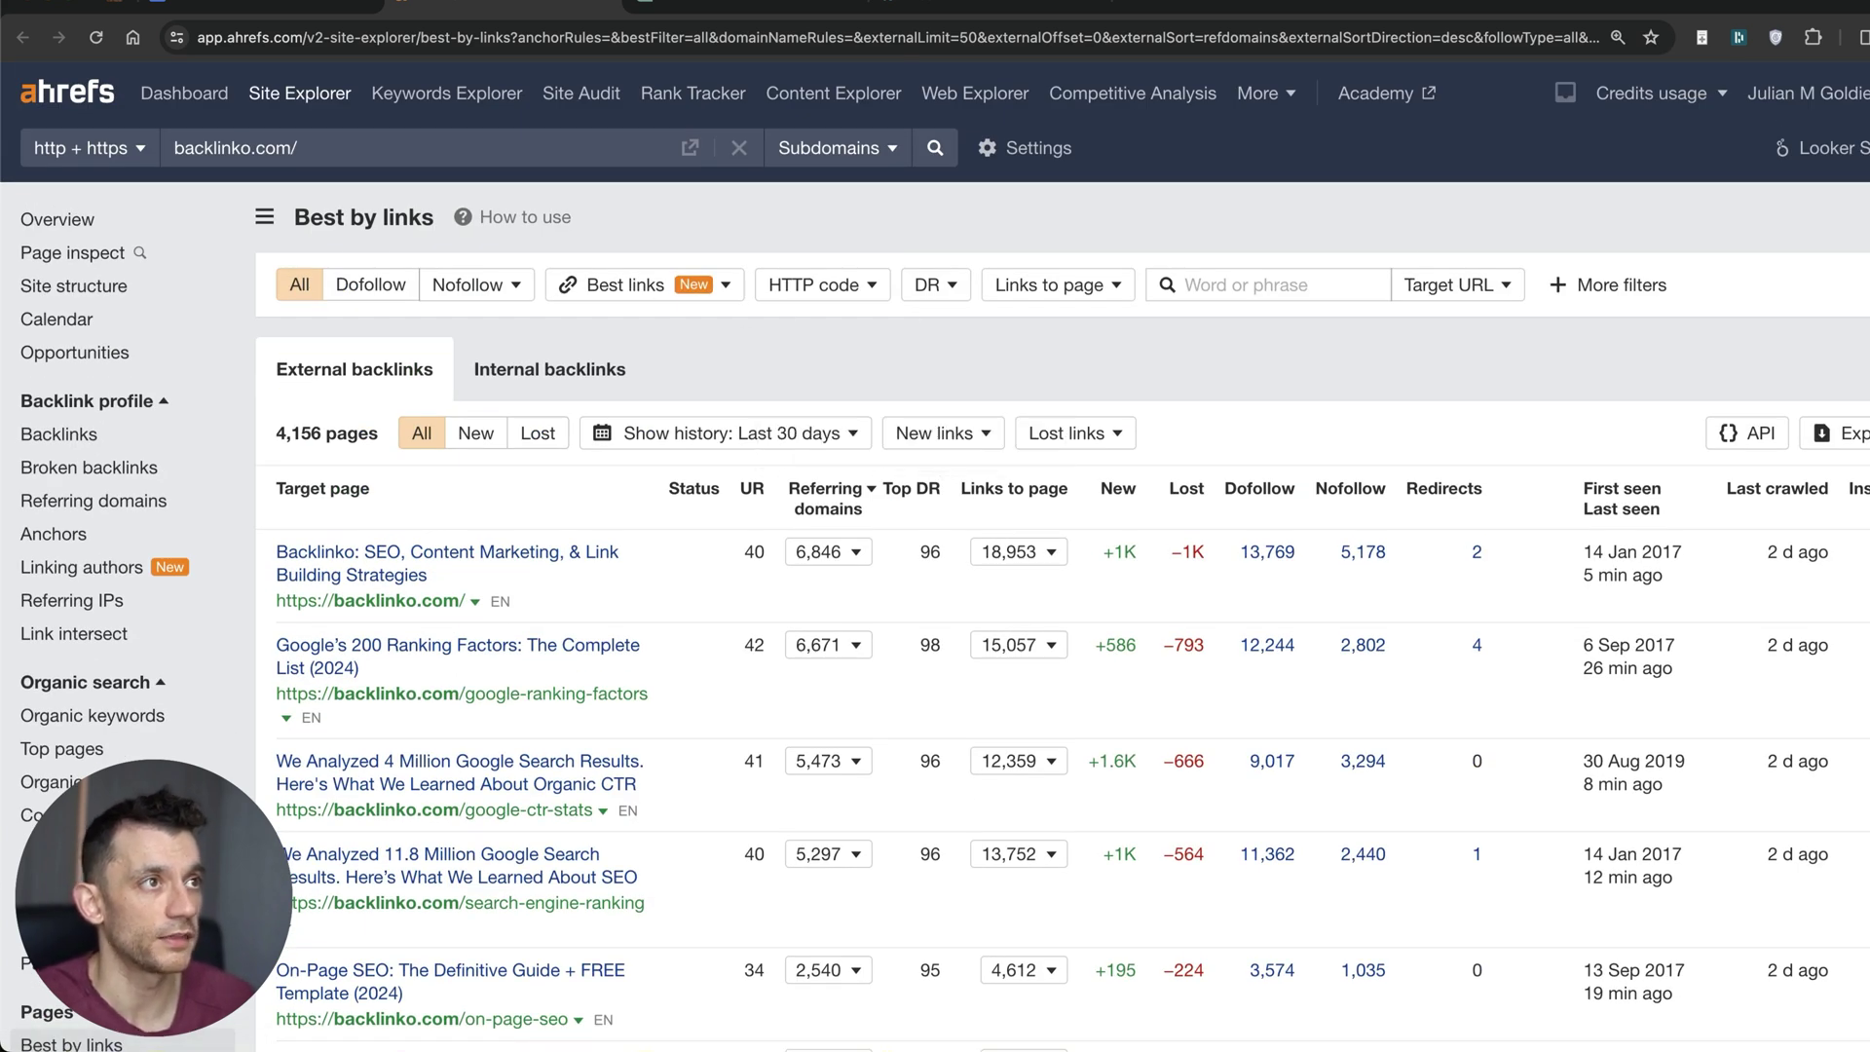